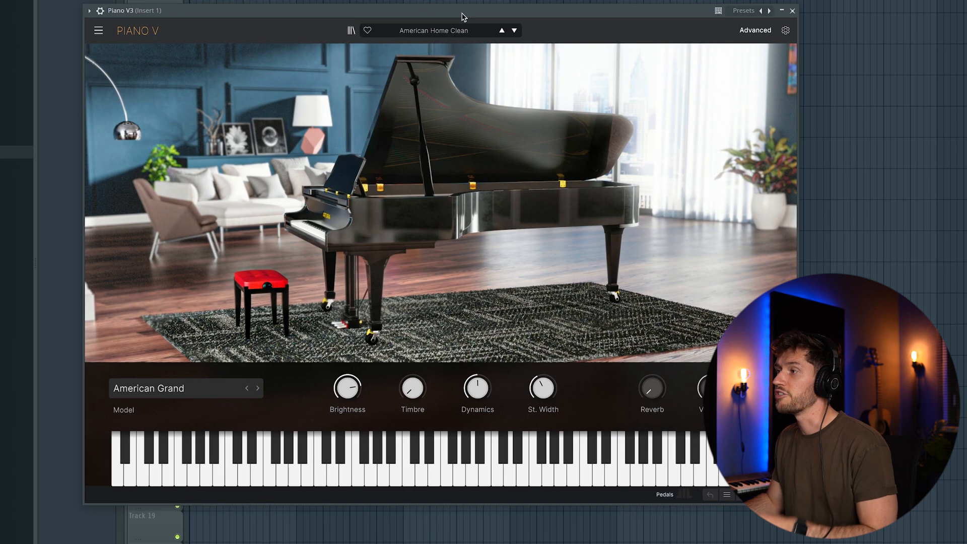
# Load the Live Upright preset from the Upright Piano category in Piano V3
pyautogui.moveTo(462, 13); pyautogui.dragTo(470, 24)
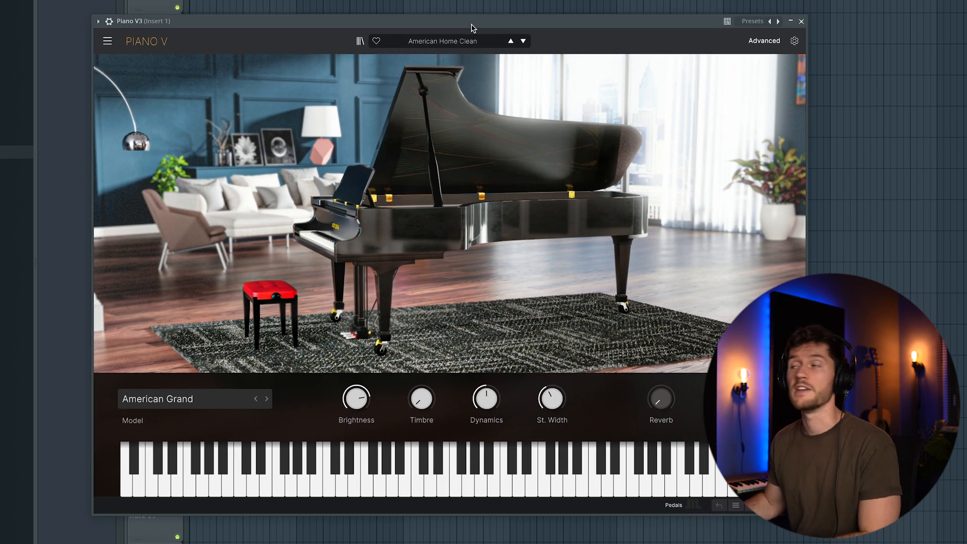
pyautogui.click(460, 41)
pyautogui.moveTo(431, 96)
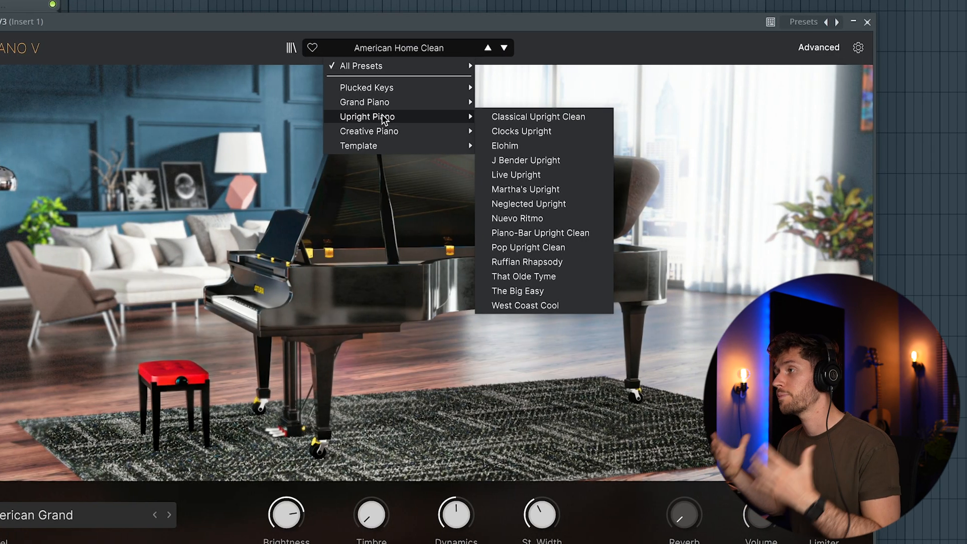
pyautogui.click(512, 175)
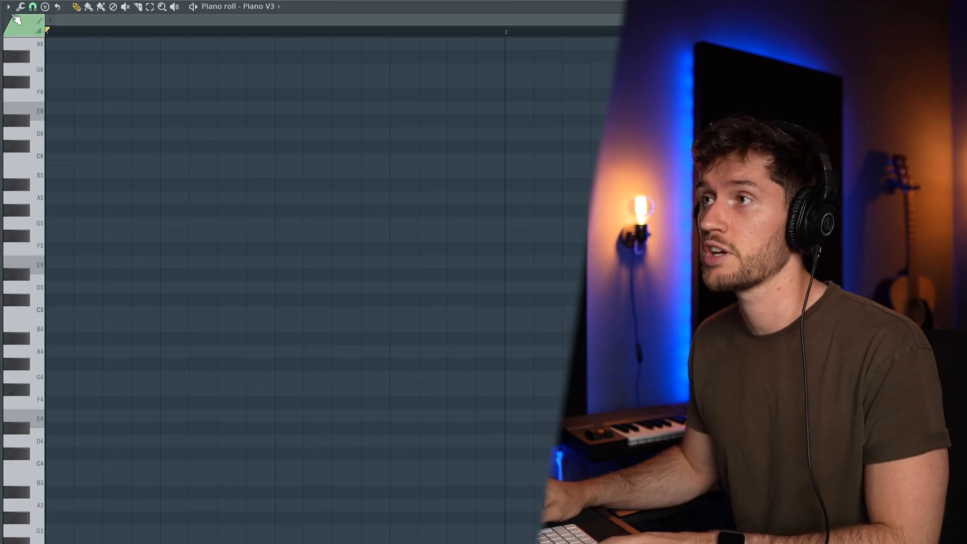
# Set the root note of the piano roll's scale highlighting to F#
pyautogui.click(8, 6)
pyautogui.moveTo(31, 65)
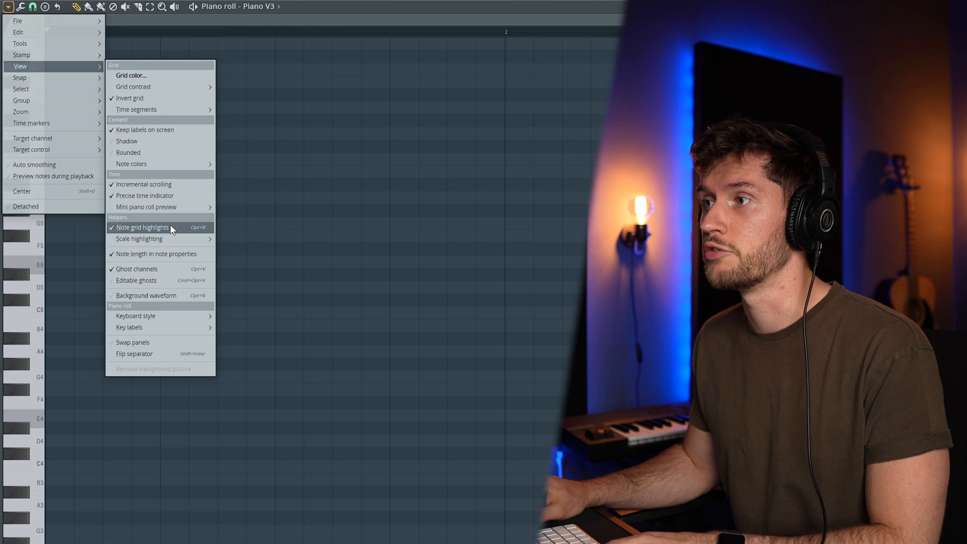
pyautogui.moveTo(166, 238)
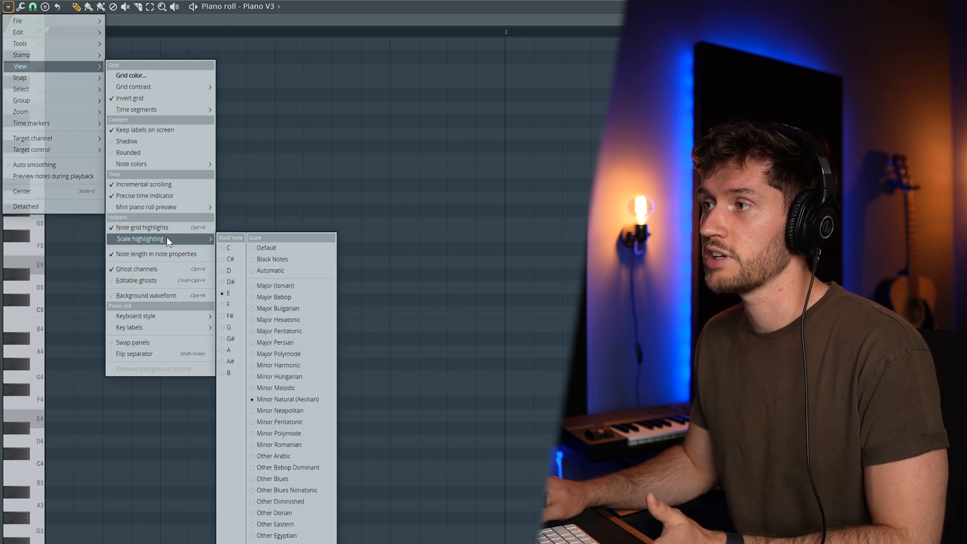
pyautogui.click(231, 316)
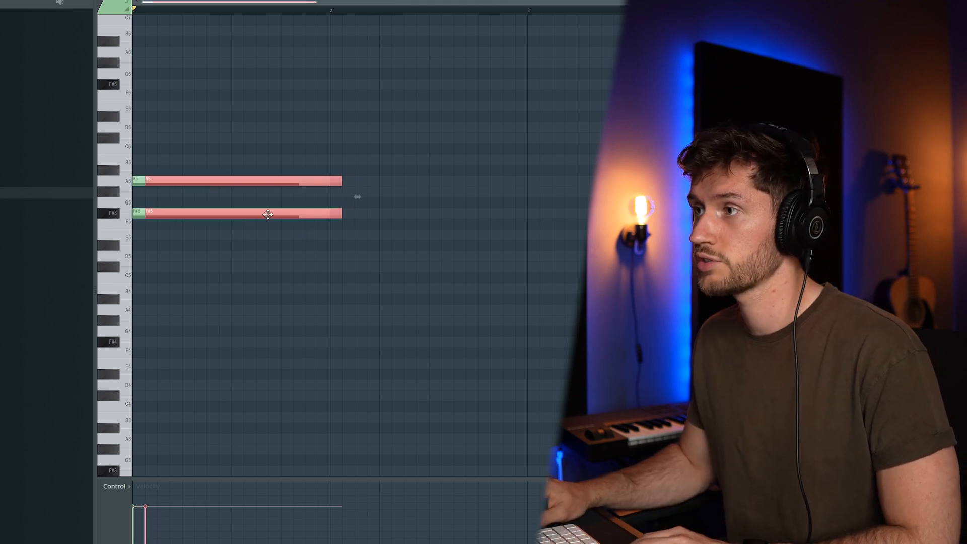
# Duplicate the B4-D5-F#5-A5 chord two semitones higher directly after the original, and stretch both chords to two bars each
pyautogui.hotkey('ctrl', 'b')
pyautogui.press('Up')
pyautogui.press('Up')
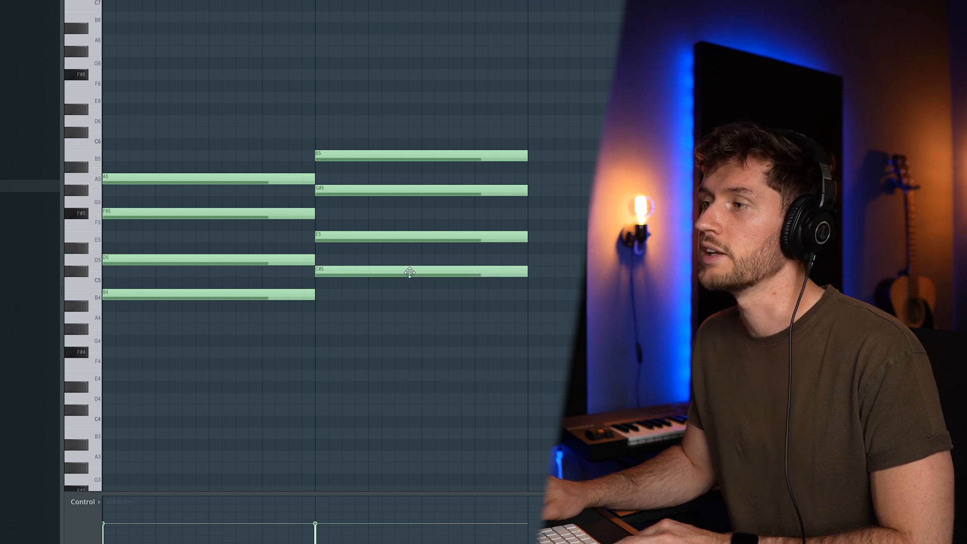
pyautogui.press('space')
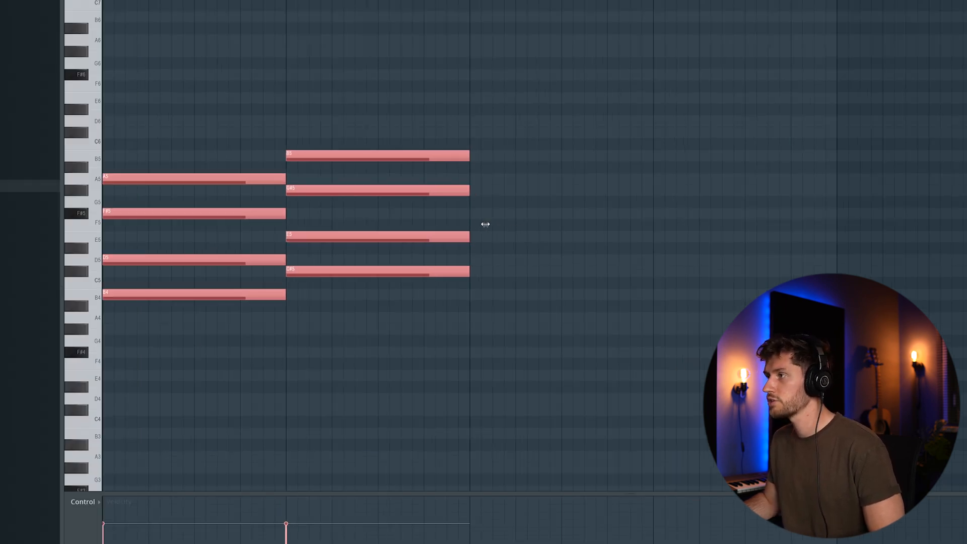
pyautogui.moveTo(531, 226); pyautogui.dragTo(827, 229)
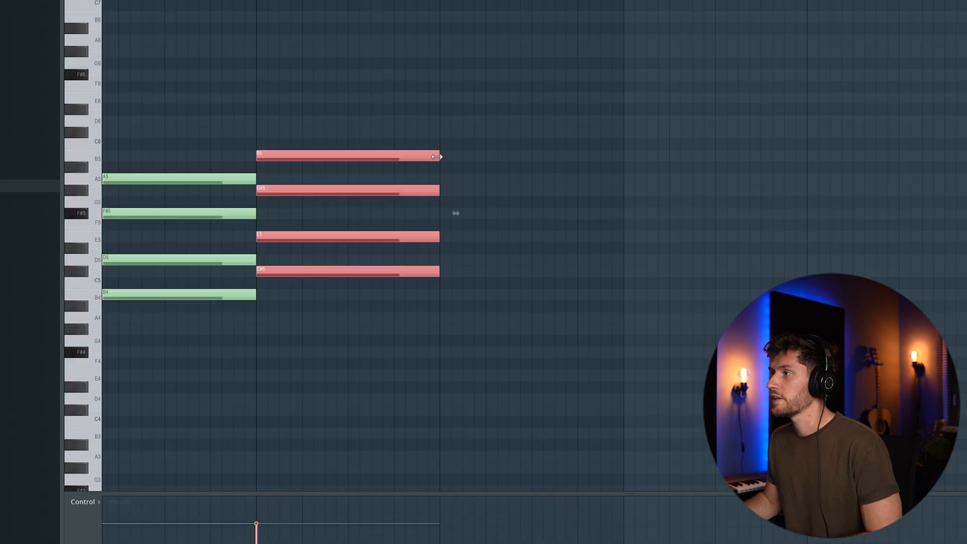
# Duplicate the final one-bar C#5-E5-G#5-B5 chord into the following bar
pyautogui.moveTo(346, 59); pyautogui.dragTo(373, 220)
pyautogui.scroll(-3, 585, 250)
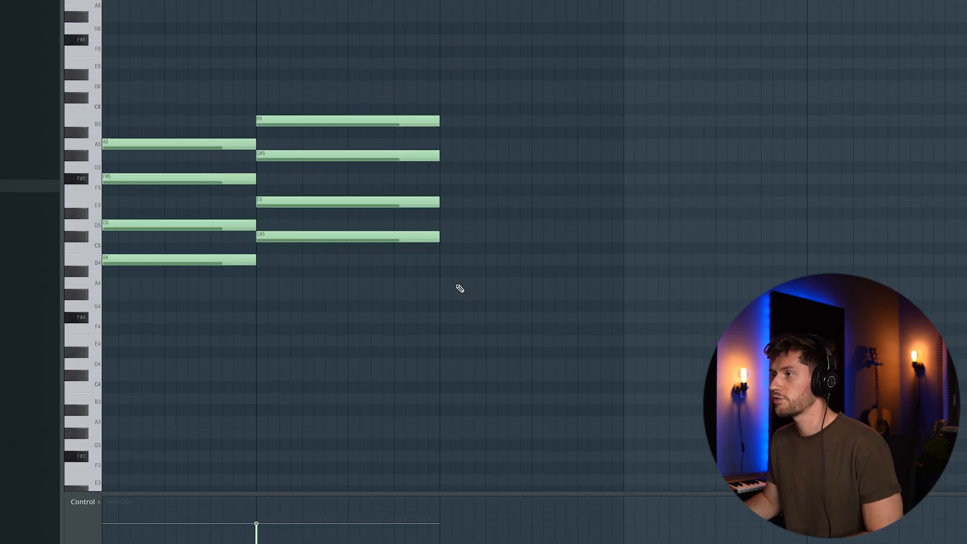
pyautogui.moveTo(364, 203); pyautogui.dragTo(375, 323)
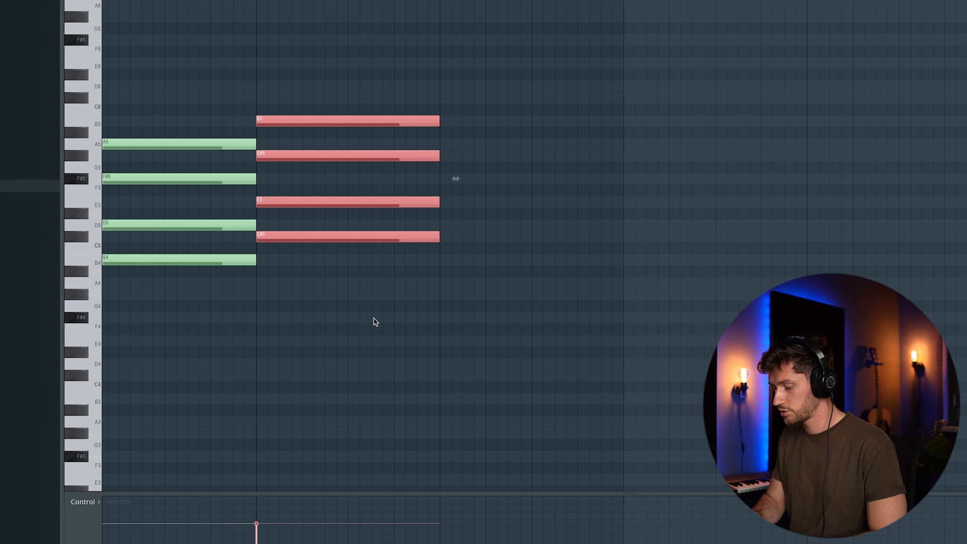
pyautogui.hotkey('ctrl', 'b')
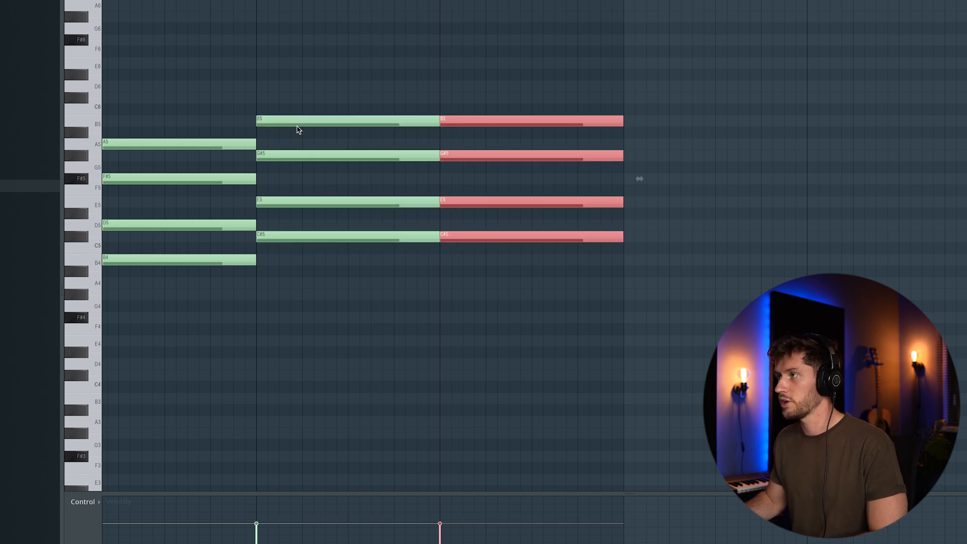
# Lower the top B5 note of the duplicated last chord to A4
pyautogui.keyDown('ctrl'); pyautogui.click(523, 119); pyautogui.keyUp('ctrl')
pyautogui.hotkey('ctrl', 'Down')
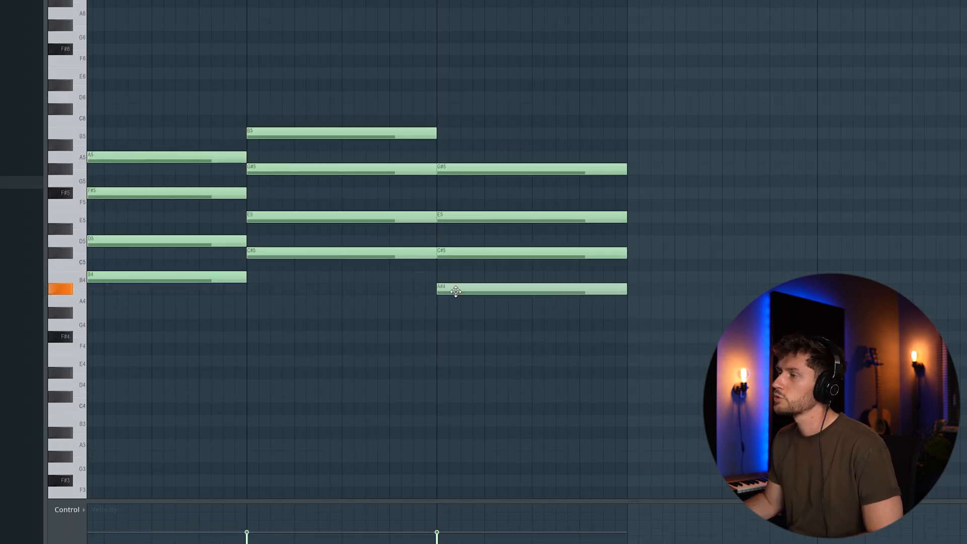
pyautogui.moveTo(456, 291); pyautogui.dragTo(455, 302)
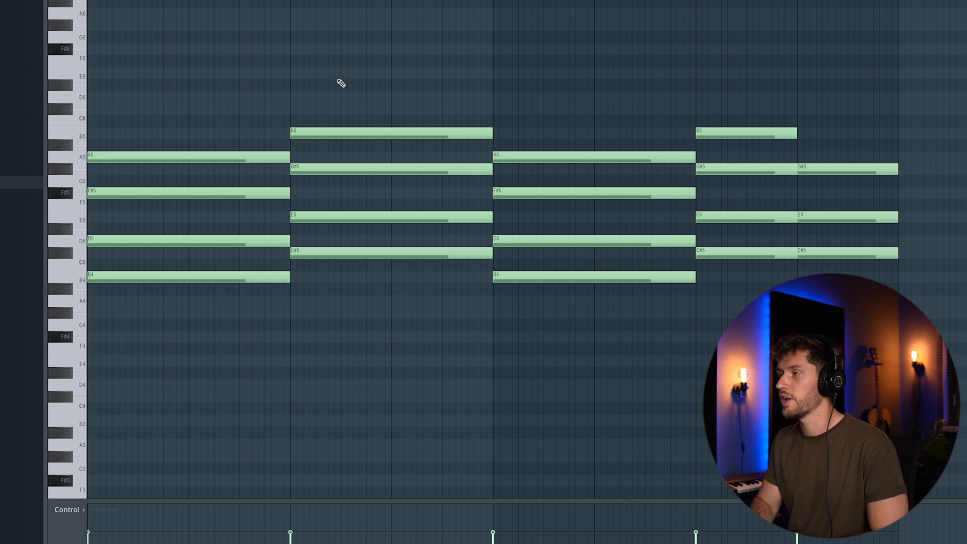
# Strum the chords with the Strumizer, keeping Preserve end enabled, and play the progression
pyautogui.hotkey('alt', 's')
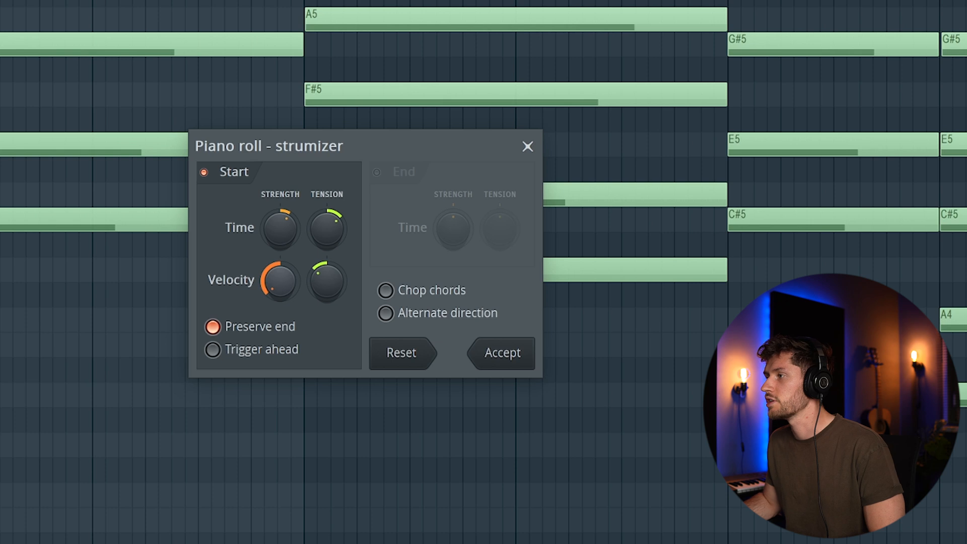
pyautogui.press('space')
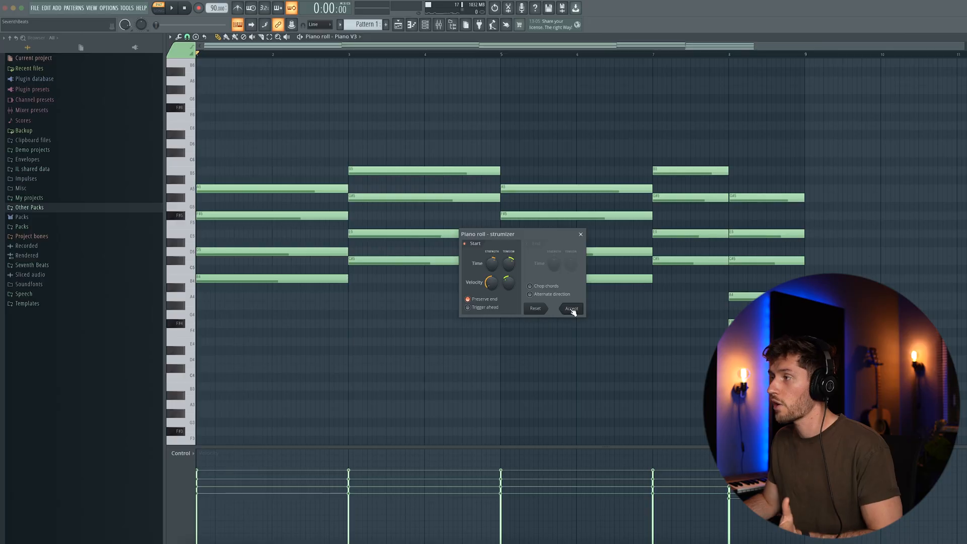
pyautogui.click(572, 310)
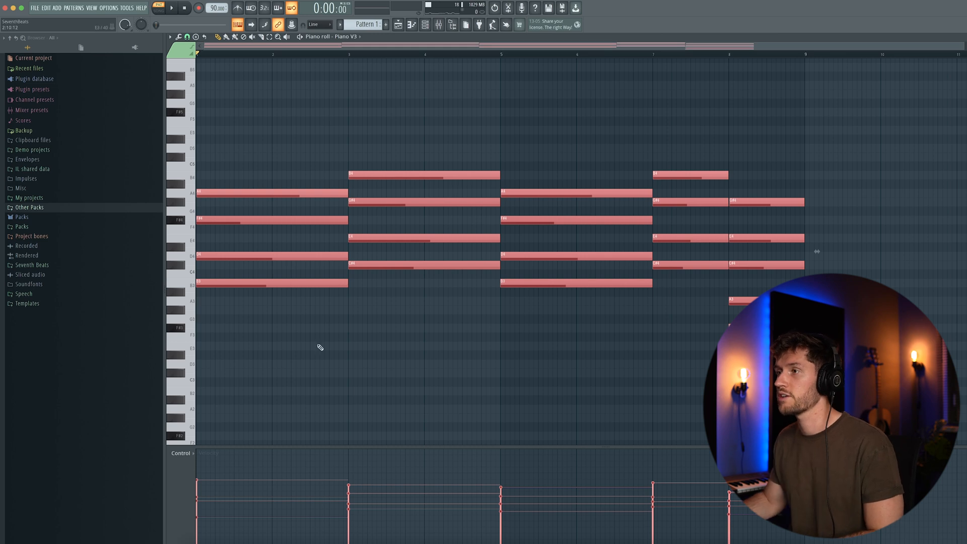
pyautogui.press('space')
pyautogui.keyDown('ctrl'); pyautogui.click(456, 107); pyautogui.keyUp('ctrl')
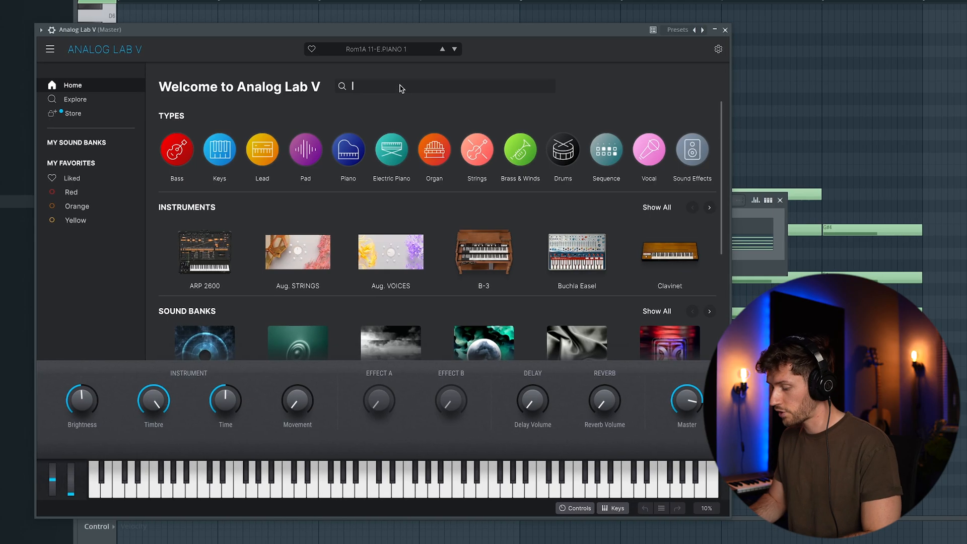
# Search Analog Lab V for "e piano" to load the Classic E Piano preset, and open that channel's piano roll
pyautogui.click(399, 88)
pyautogui.write('e piano')
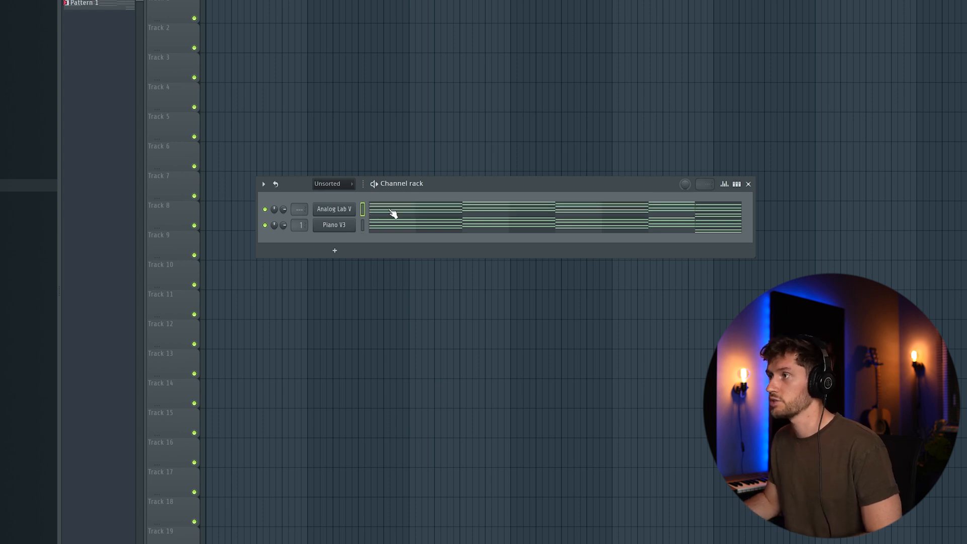
pyautogui.click(393, 214)
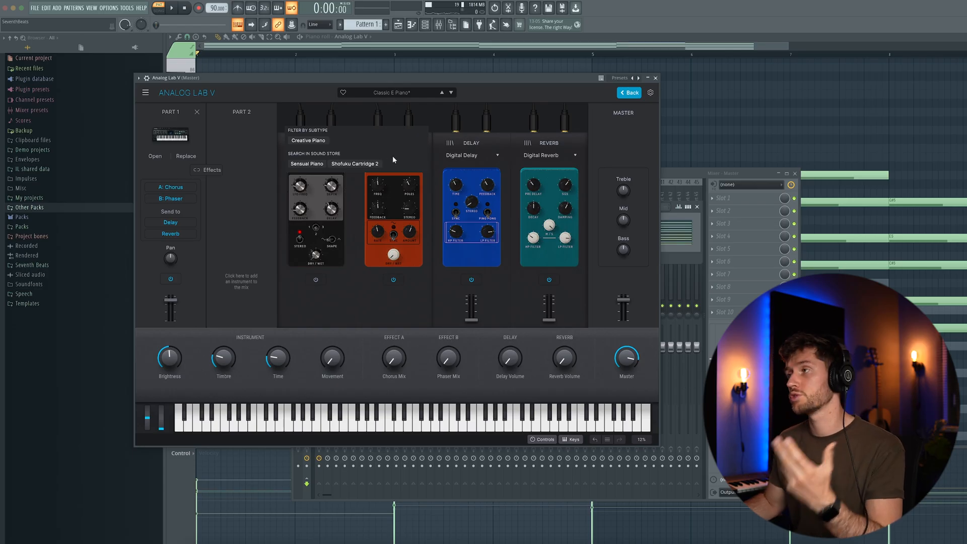
# Route the Analog Lab V and Piano V3 channels to their own mixer tracks, starting at track 20
pyautogui.click(655, 77)
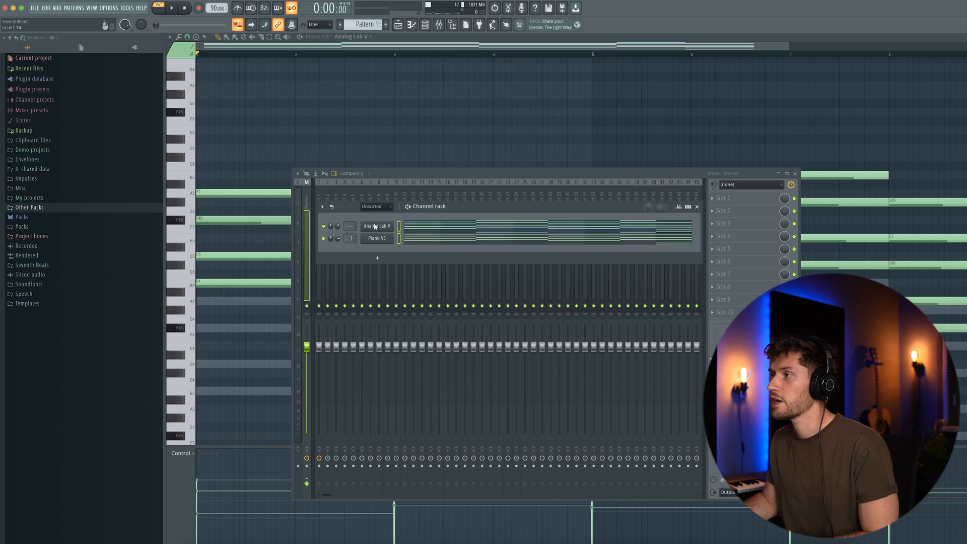
pyautogui.rightClick(481, 200)
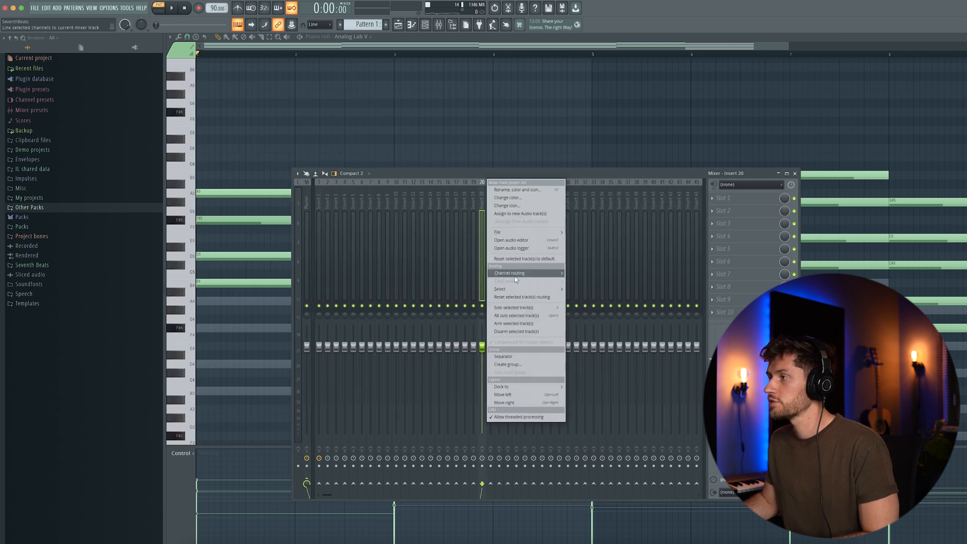
pyautogui.click(583, 281)
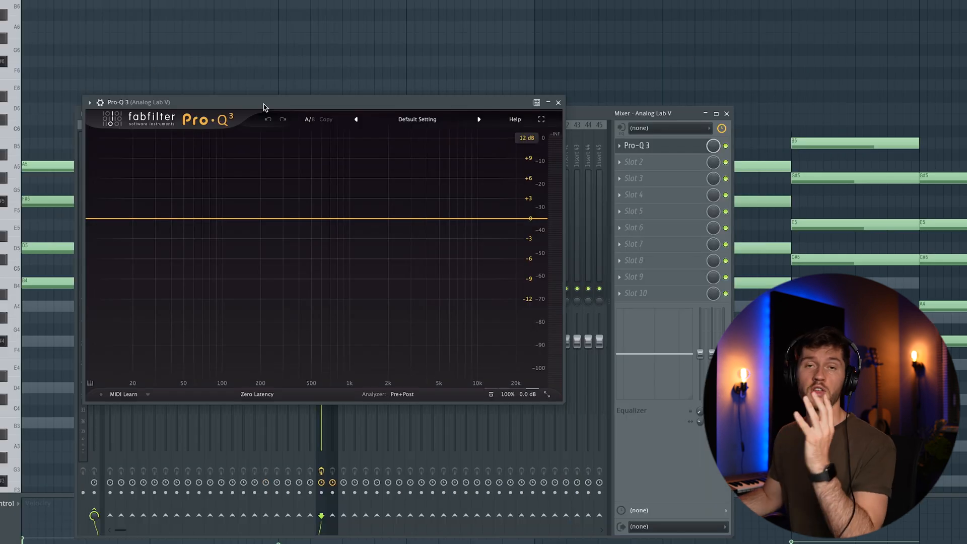
# In Pro-Q 3 on the Analog Lab V track, add an 18 dB/oct High Cut at about 1336 Hz, and lower the track's volume
pyautogui.rightClick(381, 207)
pyautogui.moveTo(376, 218)
pyautogui.mouseDown()
pyautogui.moveTo(380, 207)
pyautogui.moveTo(374, 236)
pyautogui.moveTo(380, 220)
pyautogui.moveTo(401, 218)
pyautogui.moveTo(345, 216)
pyautogui.moveTo(368, 221)
pyautogui.mouseUp()
pyautogui.click(495, 288)
pyautogui.click(464, 307)
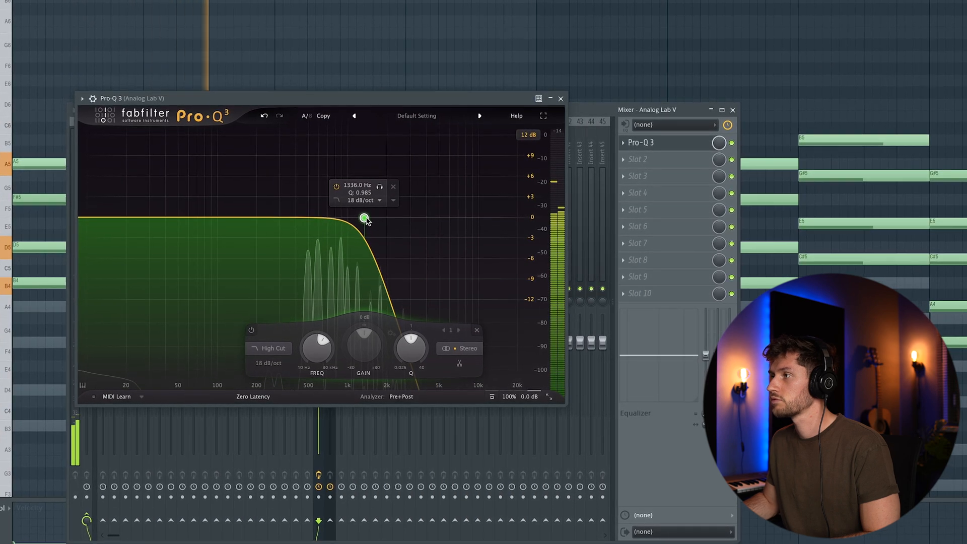
pyautogui.click(560, 98)
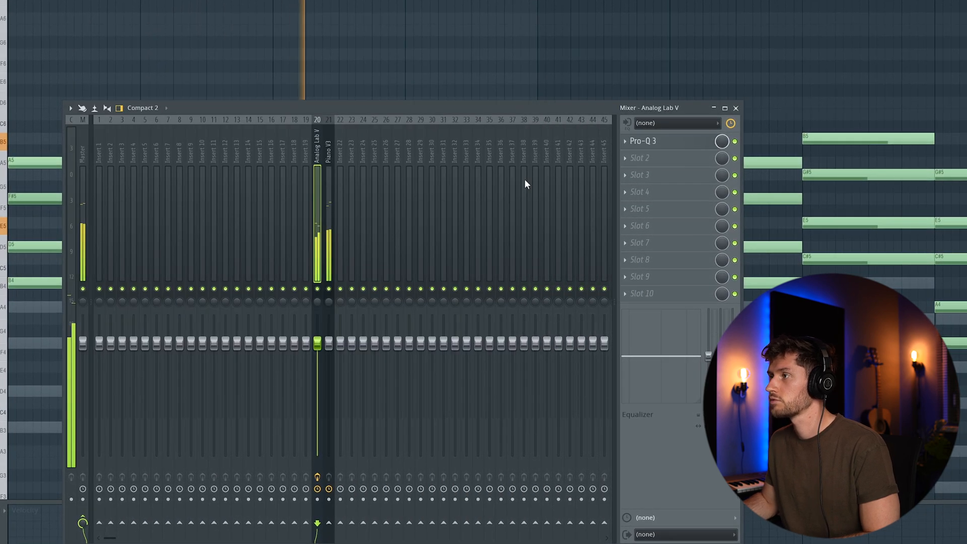
pyautogui.moveTo(317, 343); pyautogui.dragTo(327, 361)
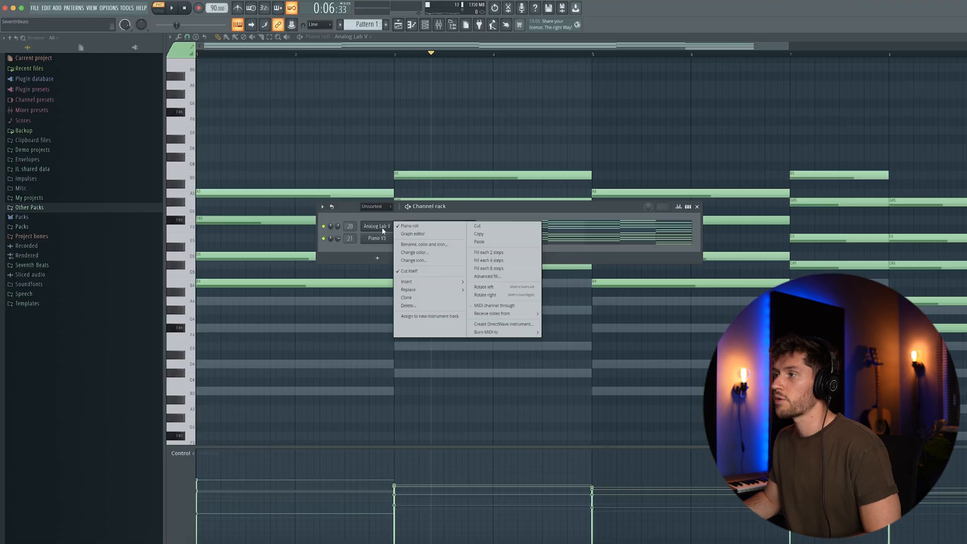
# Insert a Serum instrument channel and load the Serum Bass #3 preset into it
pyautogui.moveTo(422, 286)
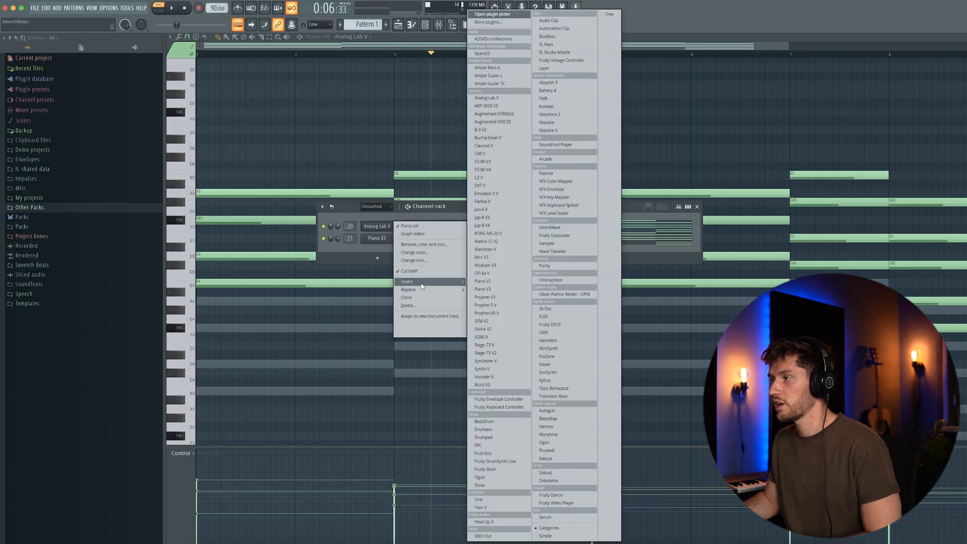
pyautogui.click(556, 521)
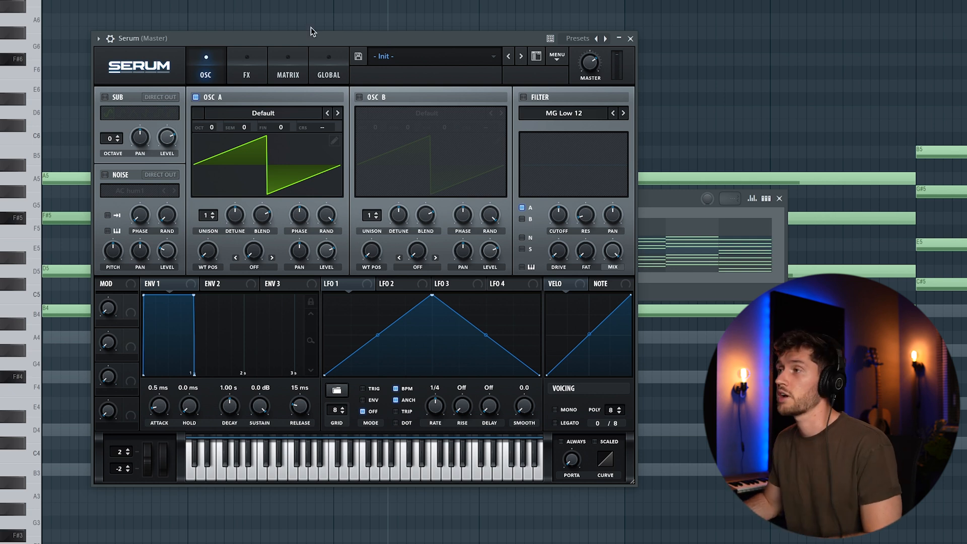
pyautogui.click(98, 39)
pyautogui.moveTo(122, 74)
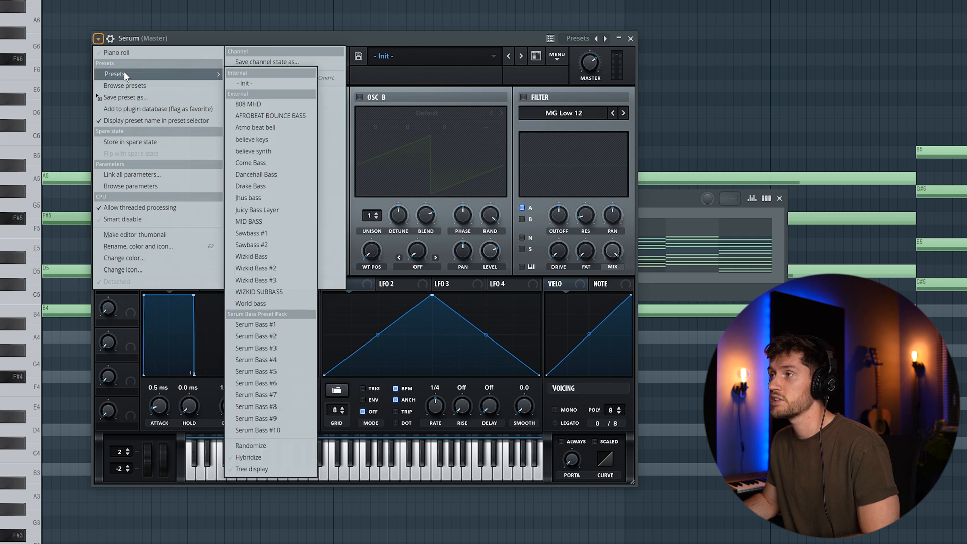
pyautogui.click(261, 346)
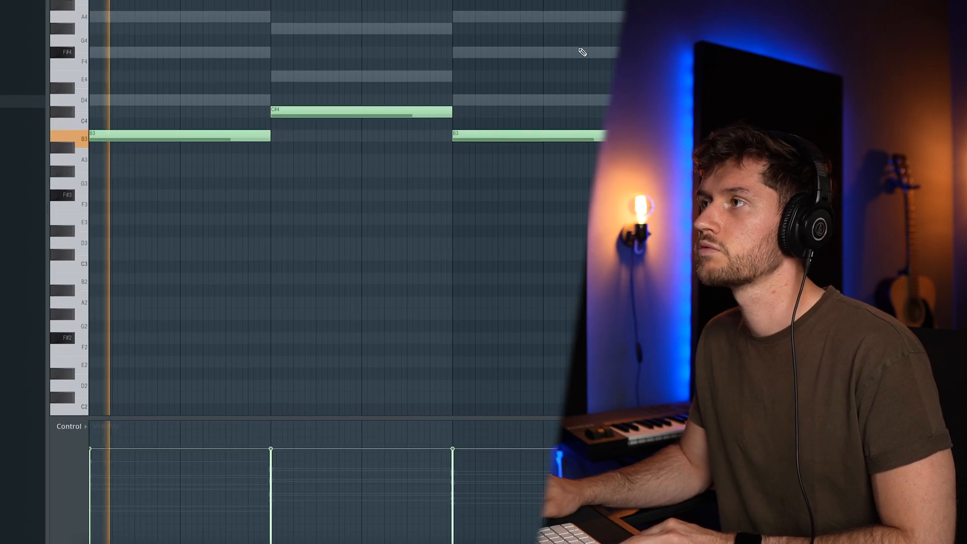
# Open the Serum Bass #3 instrument to check its sound settings during playback
pyautogui.press('F6')
pyautogui.click(334, 130)
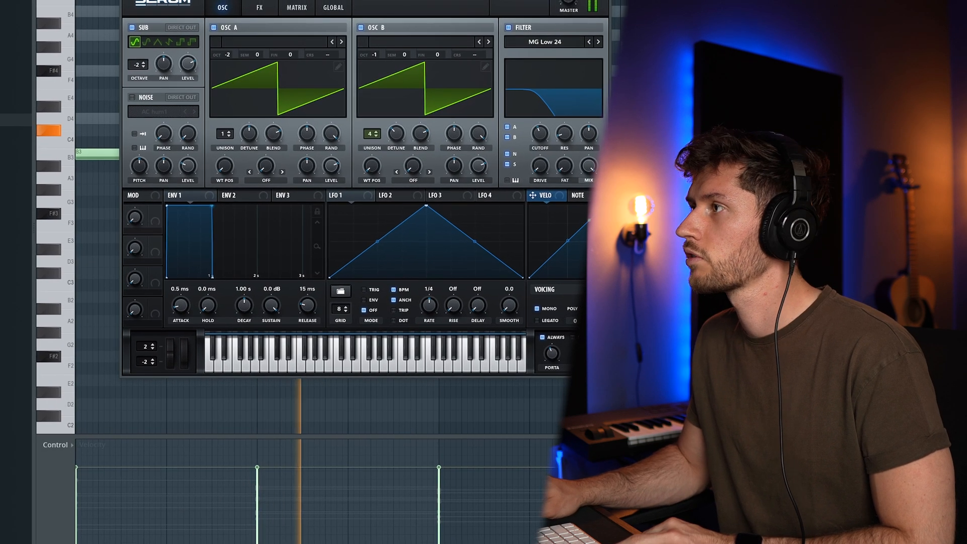
pyautogui.click(602, 1)
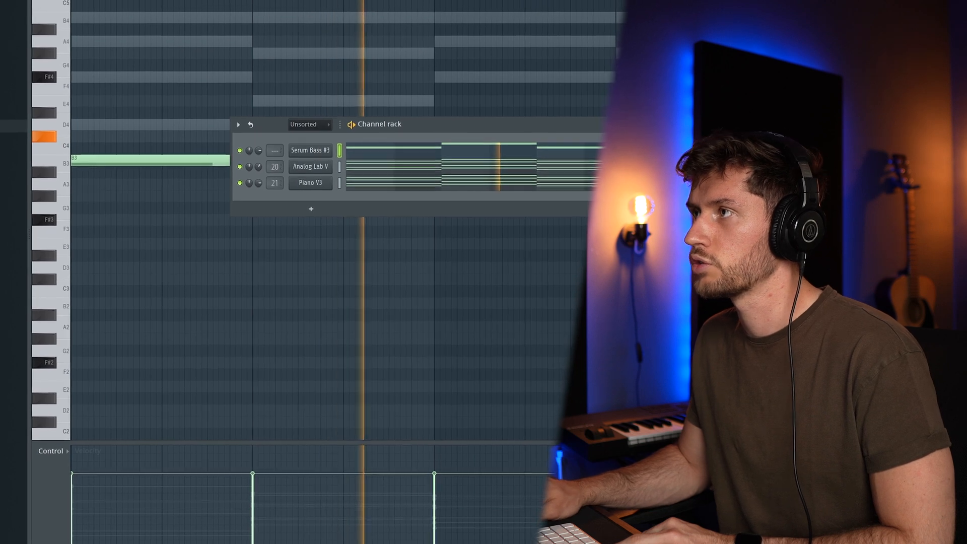
# Route the Serum Bass #3 channel to mixer track 22
pyautogui.press('F9')
pyautogui.rightClick(402, 116)
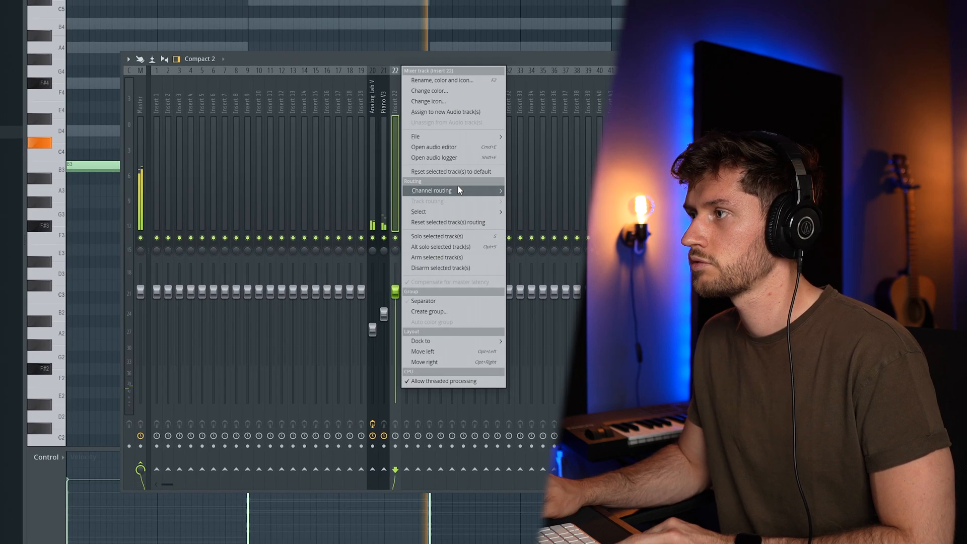
pyautogui.click(457, 185)
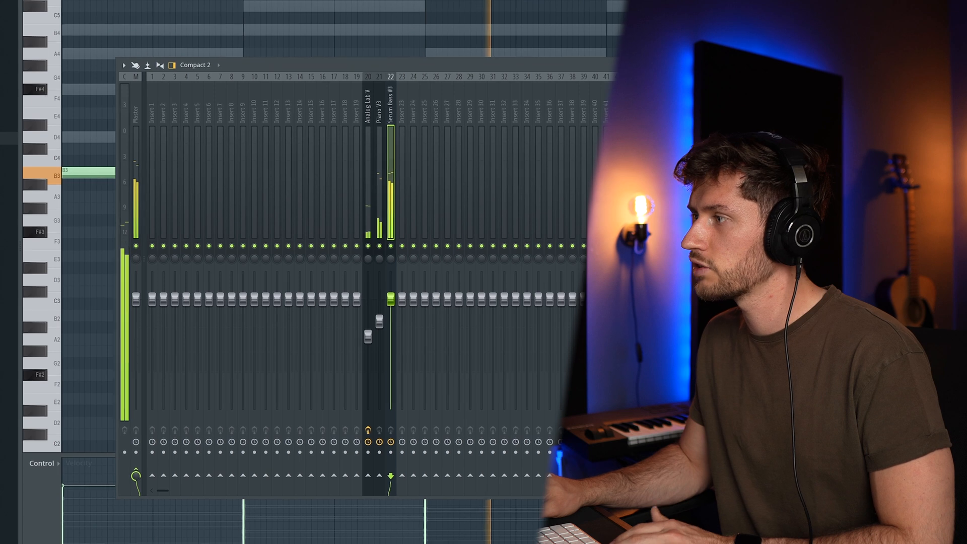
# In Pro-Q 3 on the Serum Bass #3 track, add a High Cut band and sweep its cutoff down into the lower frequencies
pyautogui.moveTo(357, 12); pyautogui.dragTo(387, 27)
pyautogui.moveTo(366, 147); pyautogui.dragTo(365, 125)
pyautogui.rightClick(364, 125)
pyautogui.moveTo(406, 176)
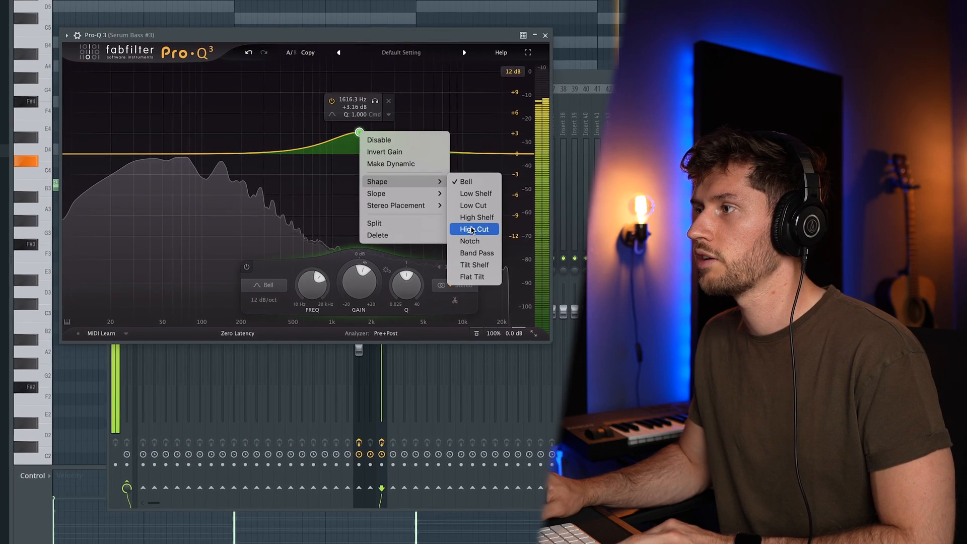
pyautogui.click(474, 228)
pyautogui.moveTo(358, 161); pyautogui.dragTo(280, 163)
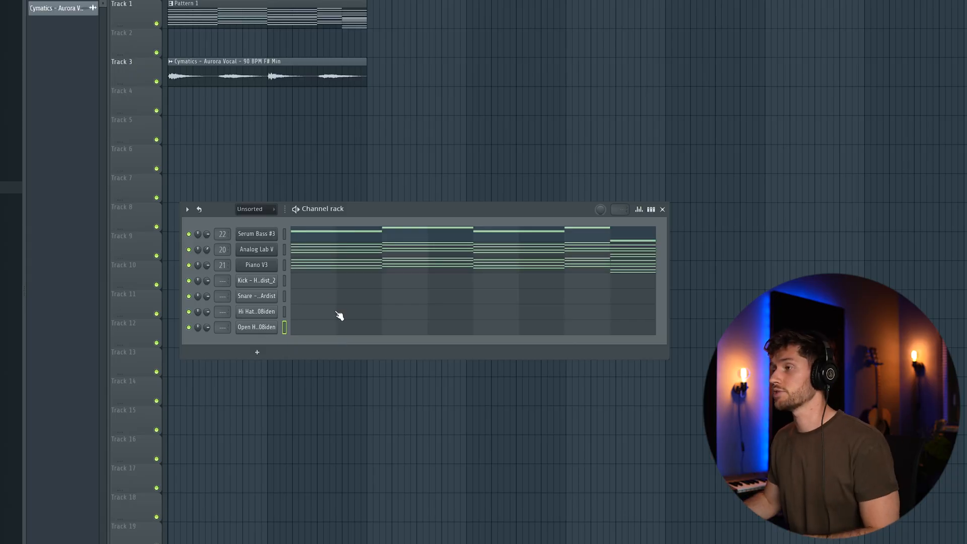
# Draw C5 snare hits on beats 2 and 4 of the first two bars in the snare's piano roll and play them back
pyautogui.click(326, 296)
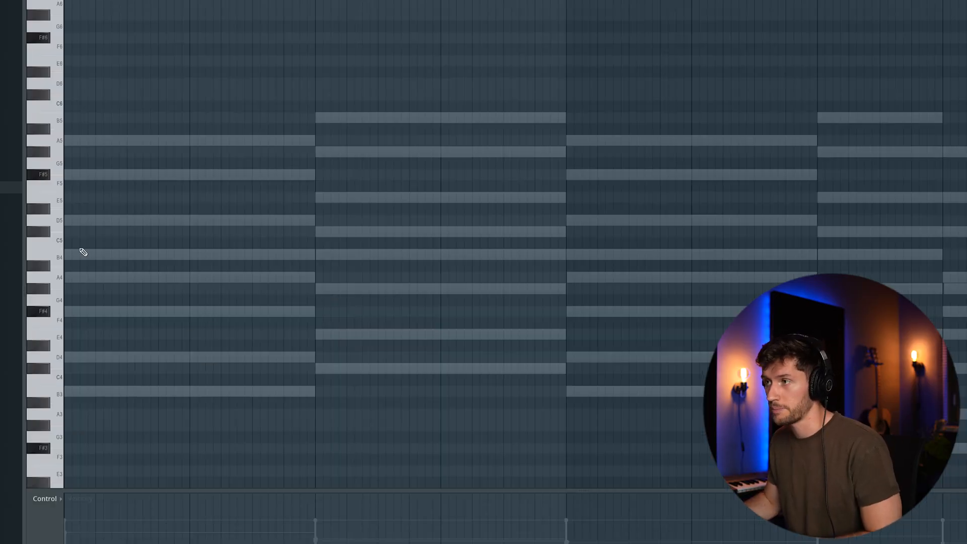
pyautogui.click(104, 244)
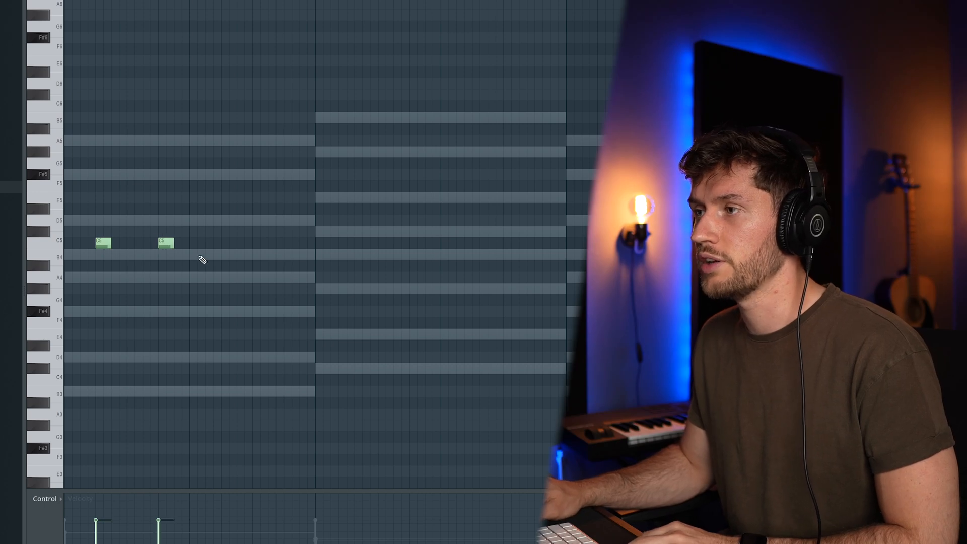
pyautogui.press('space')
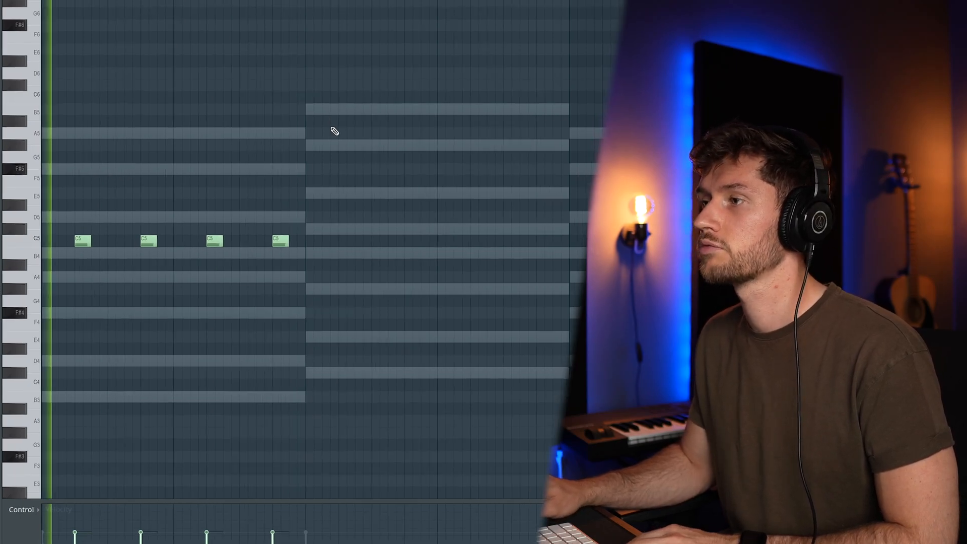
pyautogui.moveTo(283, 1); pyautogui.dragTo(315, 2)
# Select all the hi-hat notes and slightly randomize their velocities
pyautogui.hotkey('ctrl', 'a')
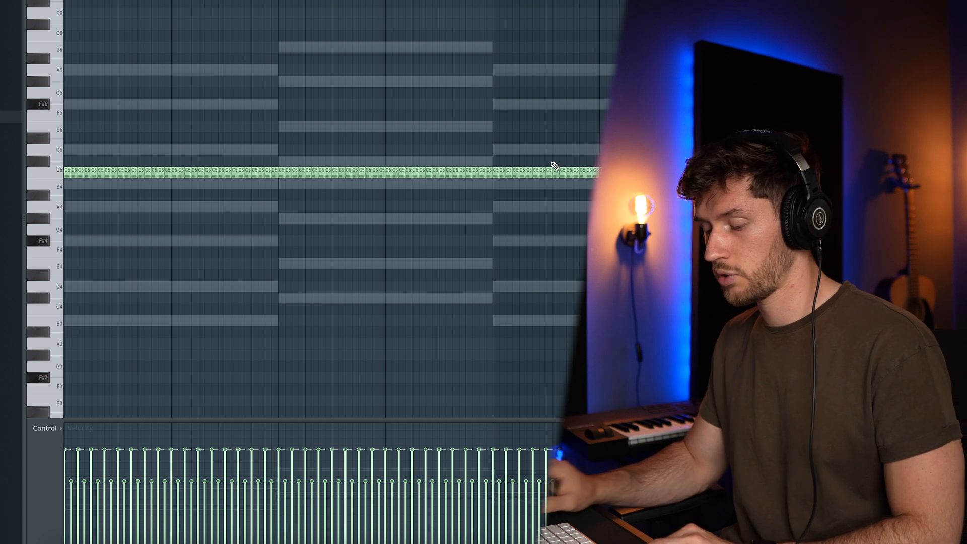
pyautogui.hotkey('alt', 'r')
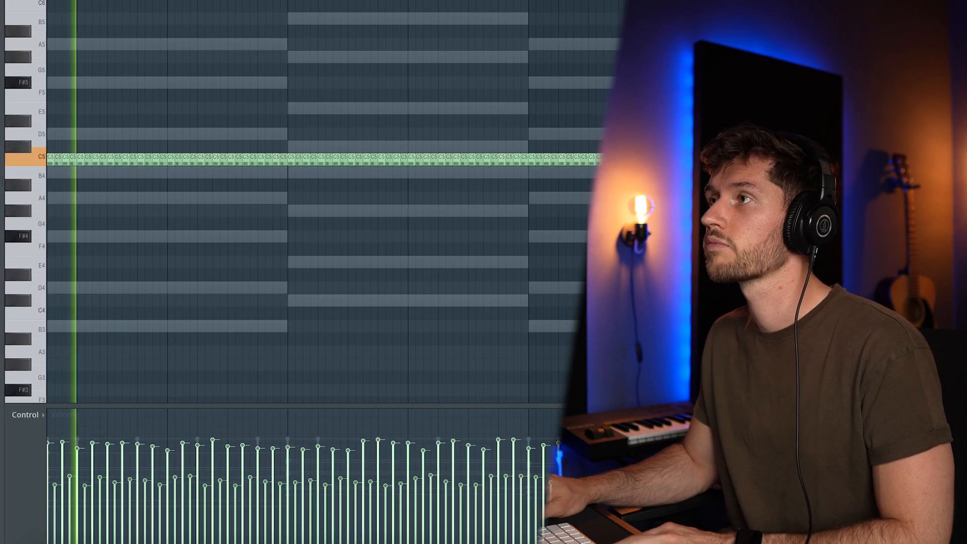
# Draw a syncopated six-hit C5 kick pattern over the first two bars and repeat it across the whole pattern
pyautogui.press('F6')
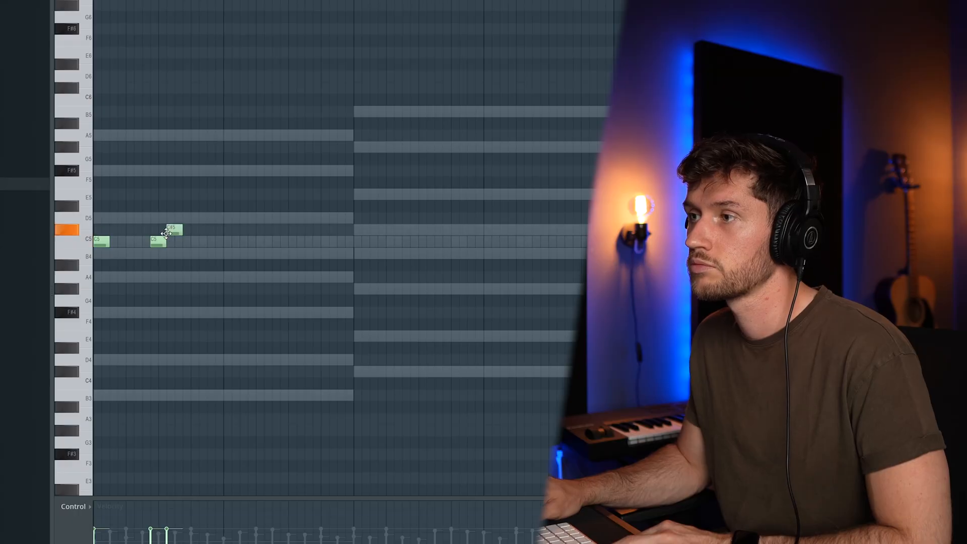
pyautogui.click(228, 242)
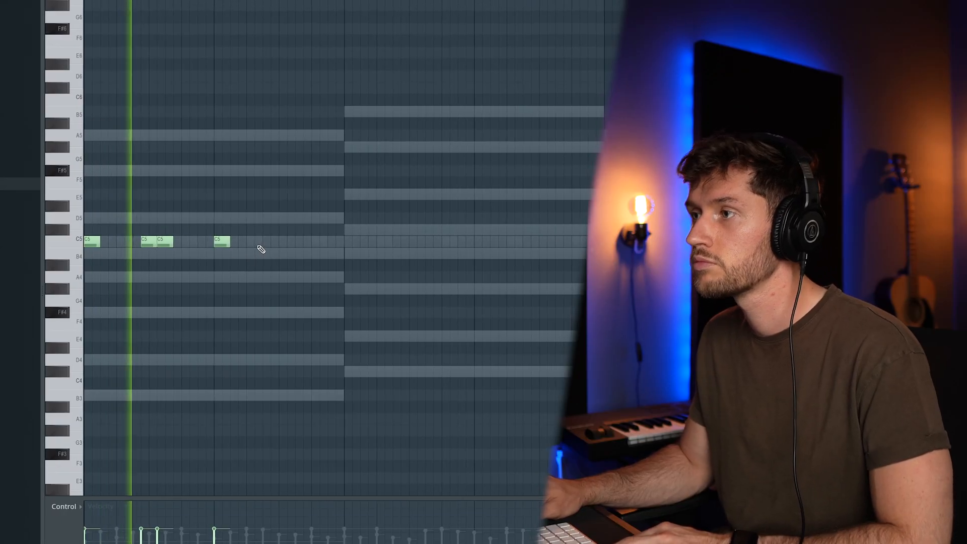
pyautogui.click(265, 244)
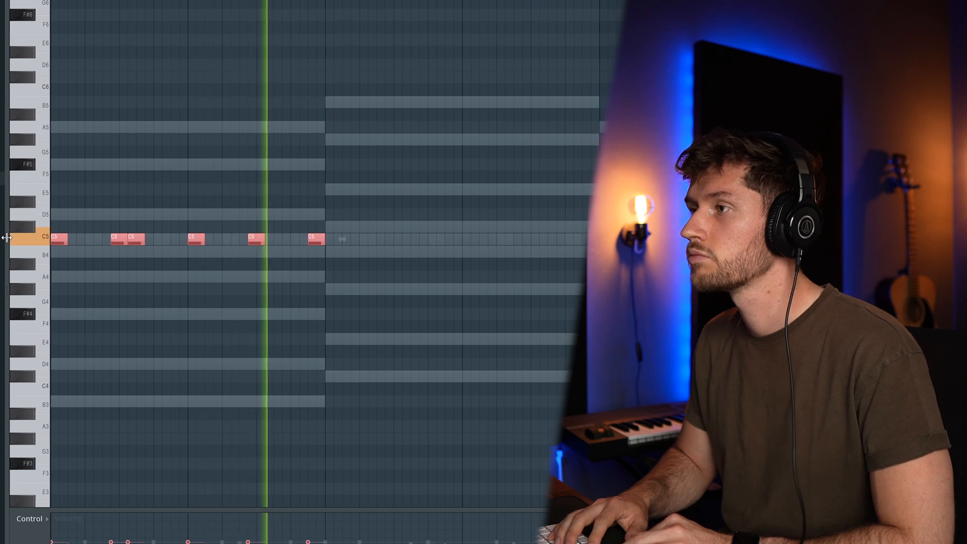
pyautogui.hotkey('ctrl', 'b')
pyautogui.hotkey('ctrl', 'd')
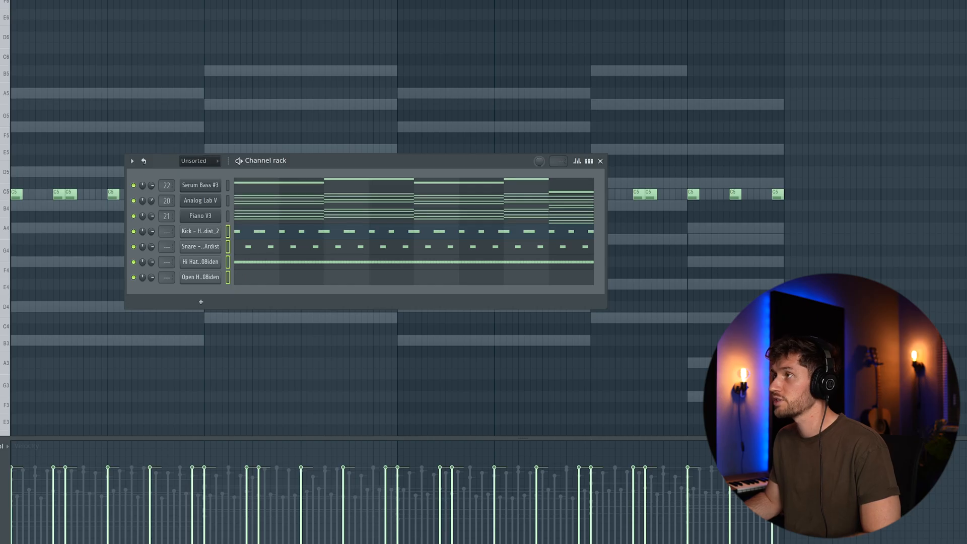
# Route the kick, snare, hi-hat and open hat channels to mixer tracks 1 to 4, and select the Serum Bass #3 track
pyautogui.press('F9')
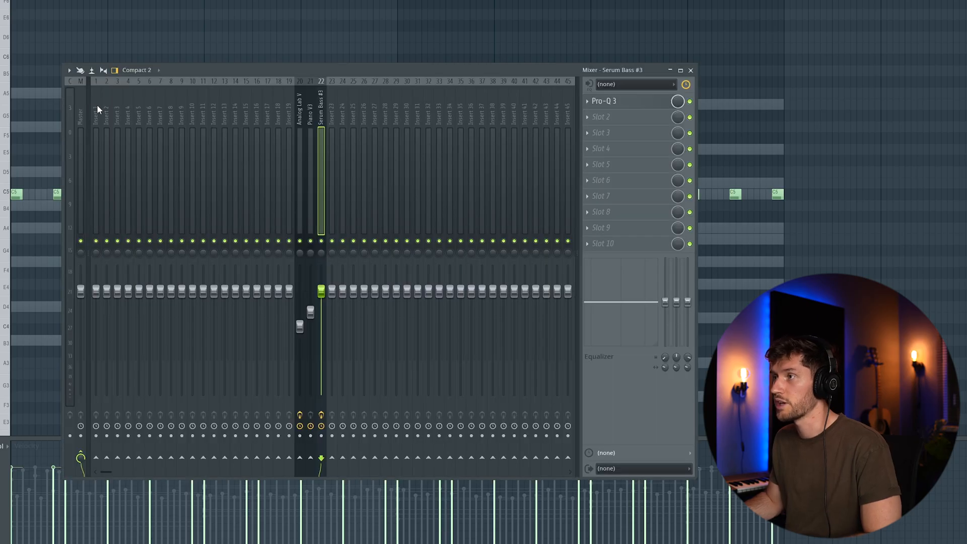
pyautogui.rightClick(97, 108)
pyautogui.click(257, 204)
pyautogui.click(320, 134)
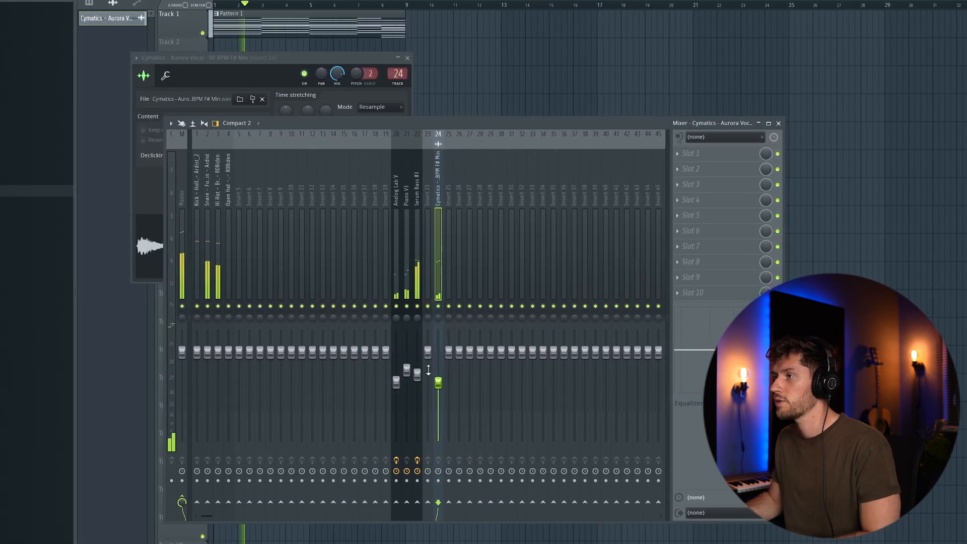
# Load Pro-Q 3 into the first effect slot of the kick's mixer track
pyautogui.click(196, 195)
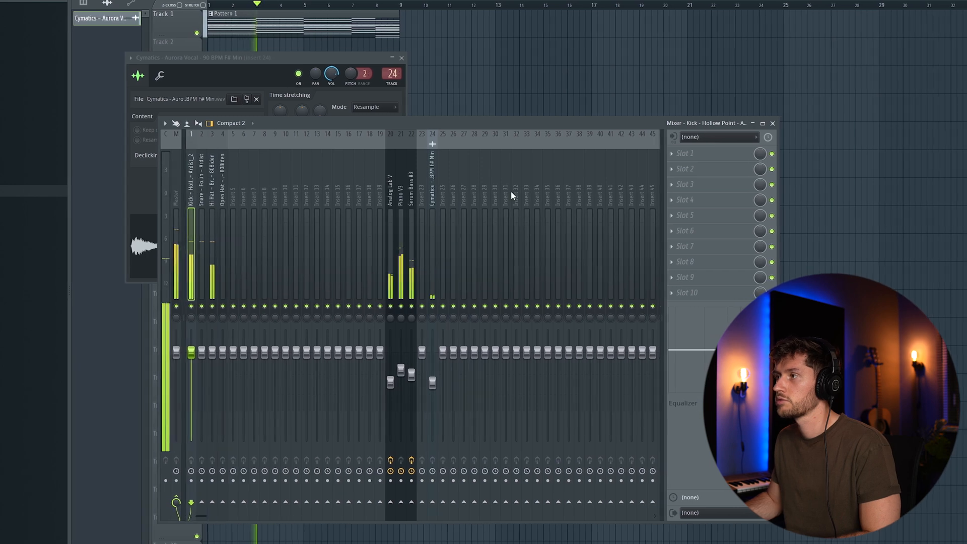
pyautogui.click(674, 153)
pyautogui.click(889, 292)
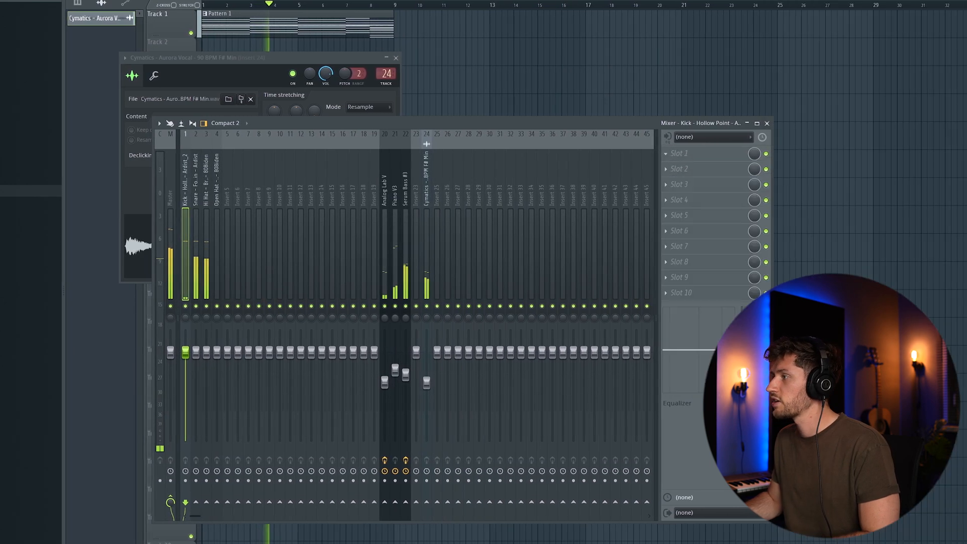
pyautogui.moveTo(129, 6); pyautogui.dragTo(302, 98)
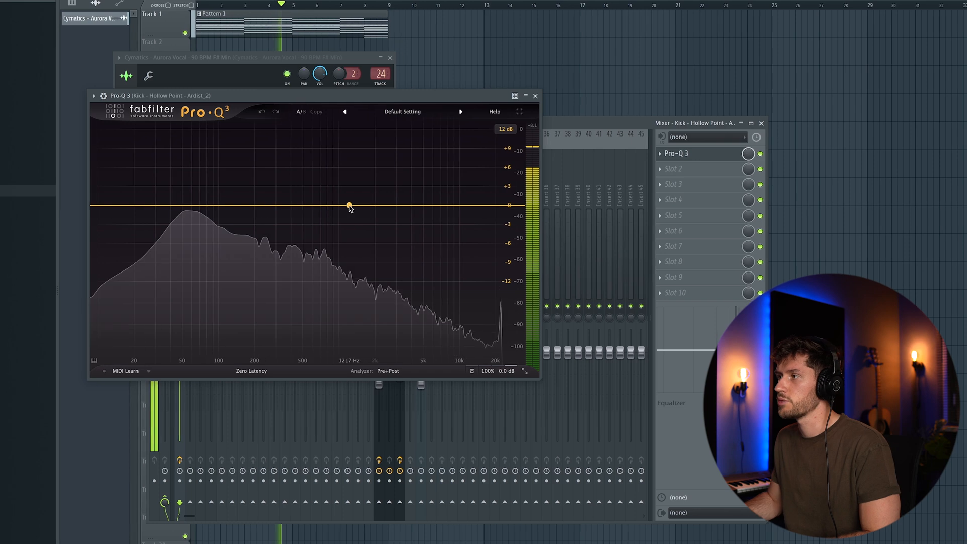
# Add an EQ band at about 1407 Hz on the kick, change its shape to High Cut, and sweep its cutoff lower
pyautogui.moveTo(350, 205); pyautogui.dragTo(354, 190)
pyautogui.rightClick(354, 190)
pyautogui.moveTo(383, 235)
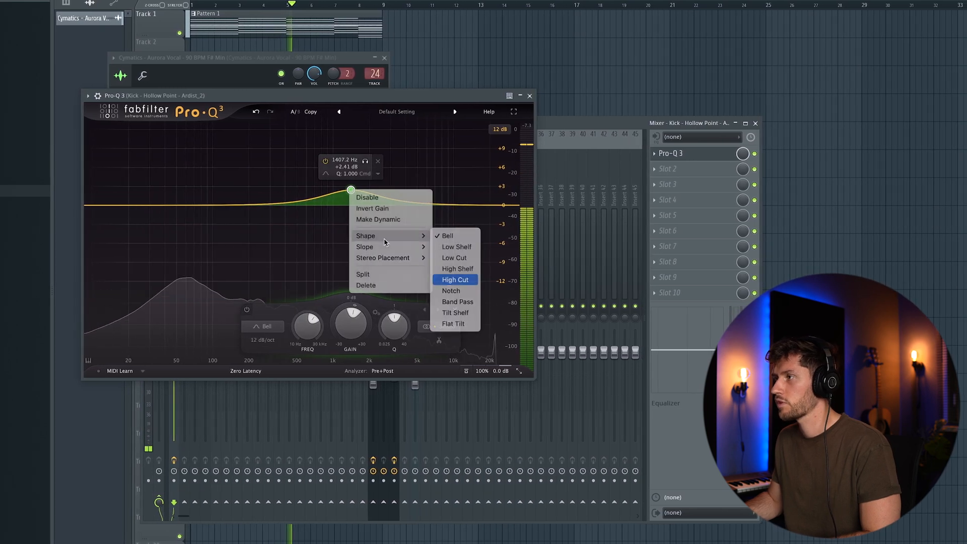
pyautogui.click(453, 280)
pyautogui.keyDown('alt'); pyautogui.keyDown('shift'); pyautogui.click(349, 205); pyautogui.keyUp('shift'); pyautogui.keyUp('alt')
pyautogui.moveTo(350, 209); pyautogui.dragTo(294, 226)
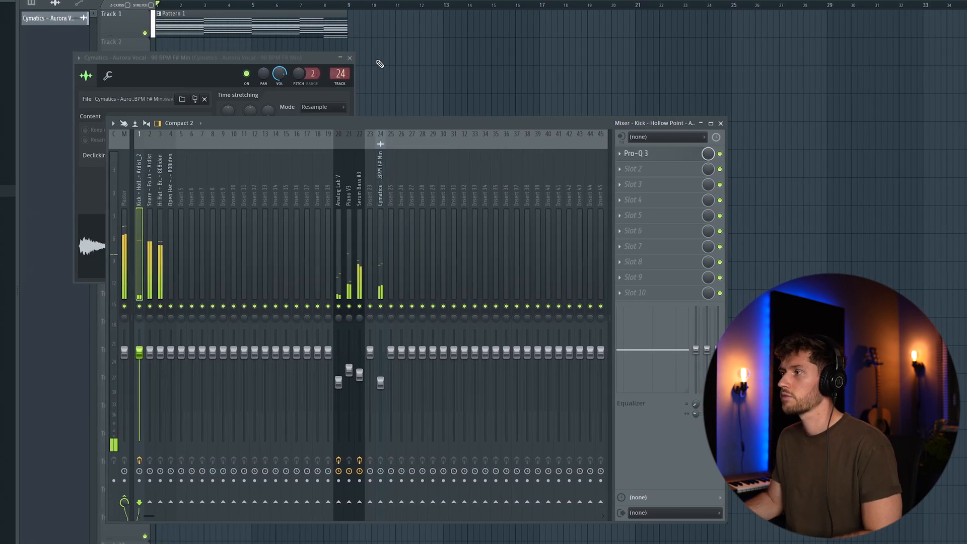
# Lower the hi-hat mixer track's volume and close the open windows
pyautogui.click(161, 272)
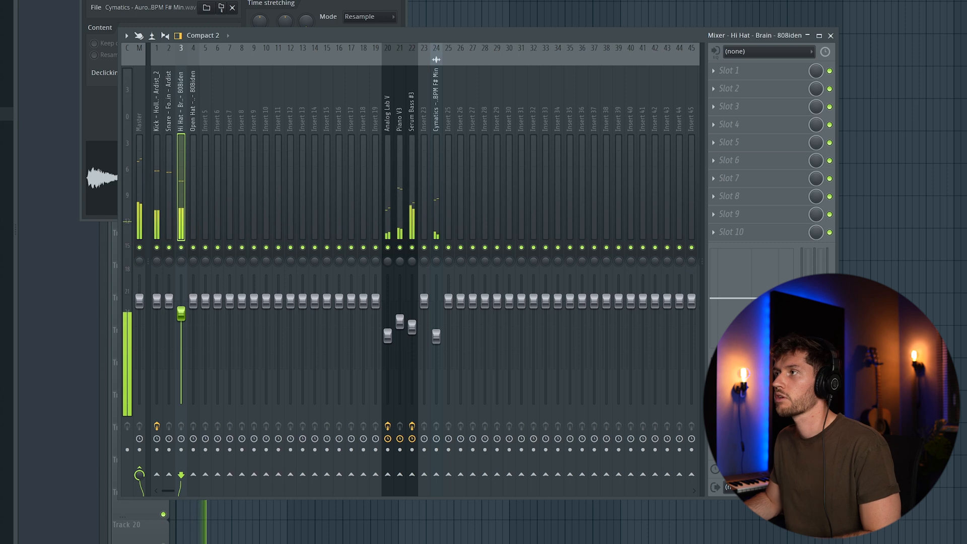
pyautogui.press('F12')
# Draw a C5 open-hat hit half a beat into each of the first four bars during playback
pyautogui.press('F6')
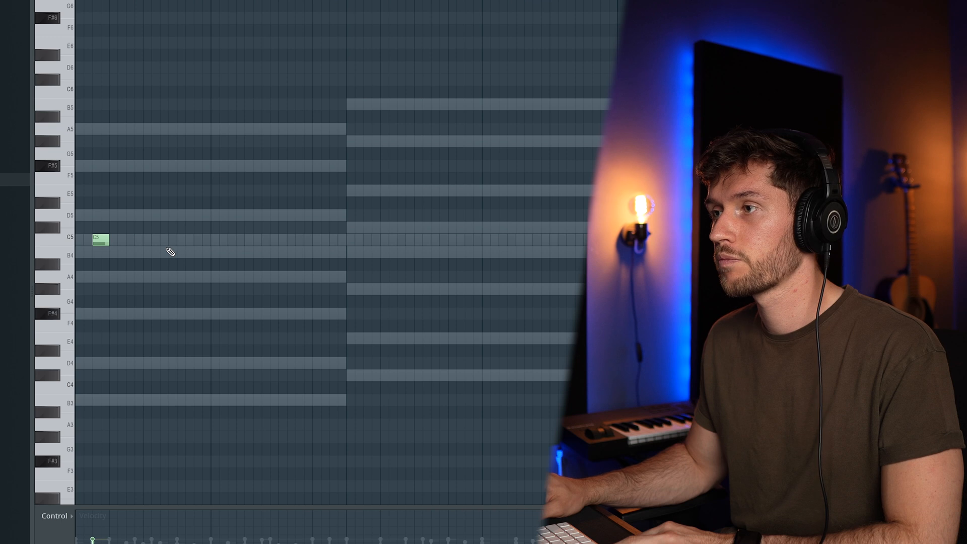
pyautogui.press('space')
pyautogui.click(223, 240)
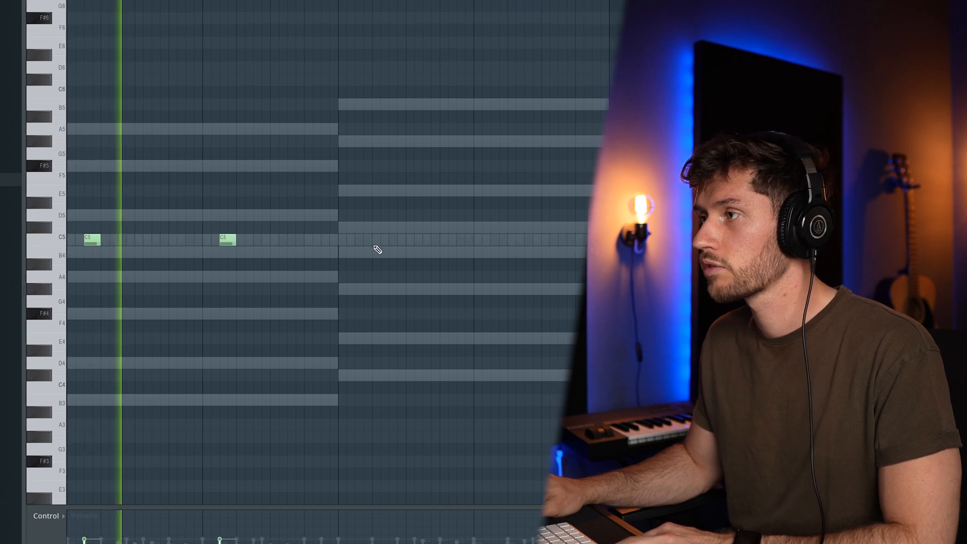
pyautogui.click(361, 240)
pyautogui.click(497, 240)
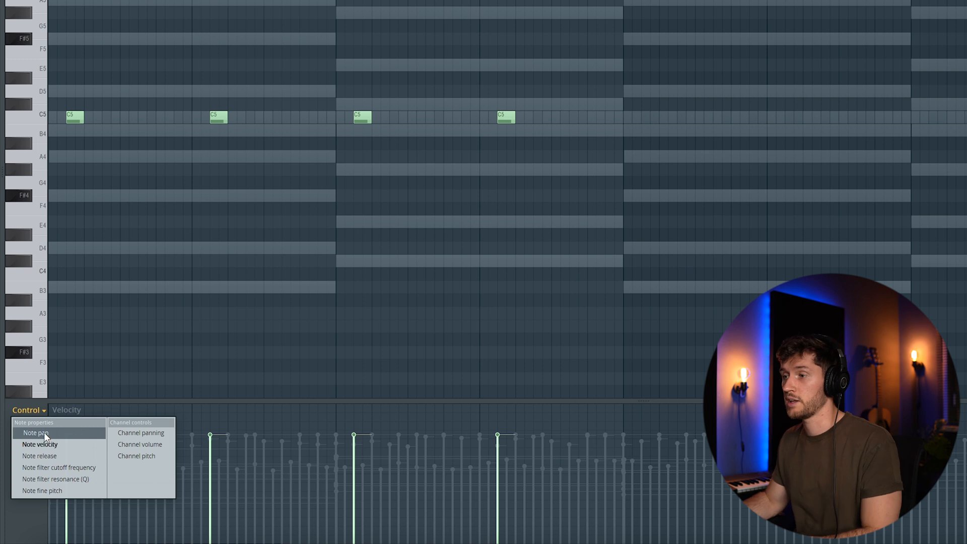
# Pan the four open-hat notes alternately right and left, and repeat them across the pattern
pyautogui.click(44, 432)
pyautogui.click(67, 449)
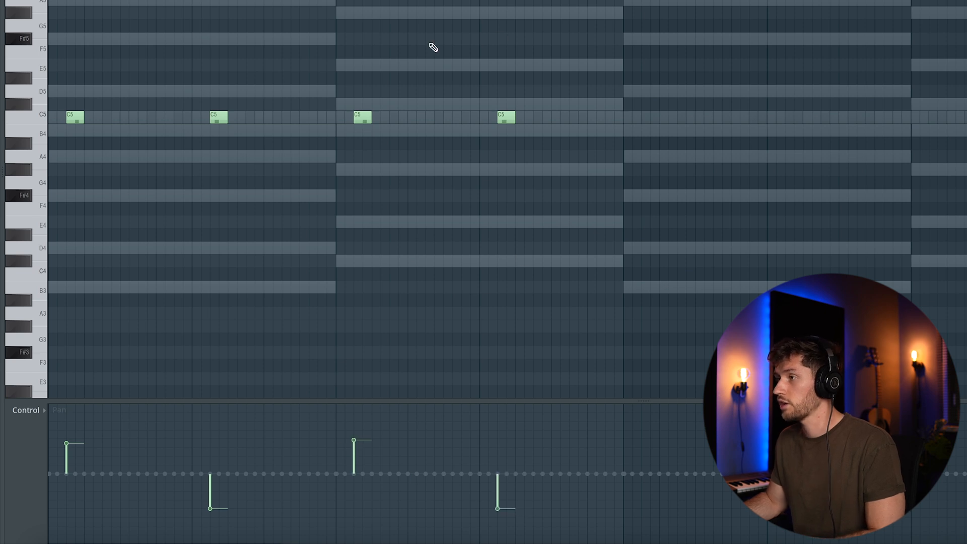
pyautogui.moveTo(83, 79); pyautogui.dragTo(577, 178)
pyautogui.click(40, 411)
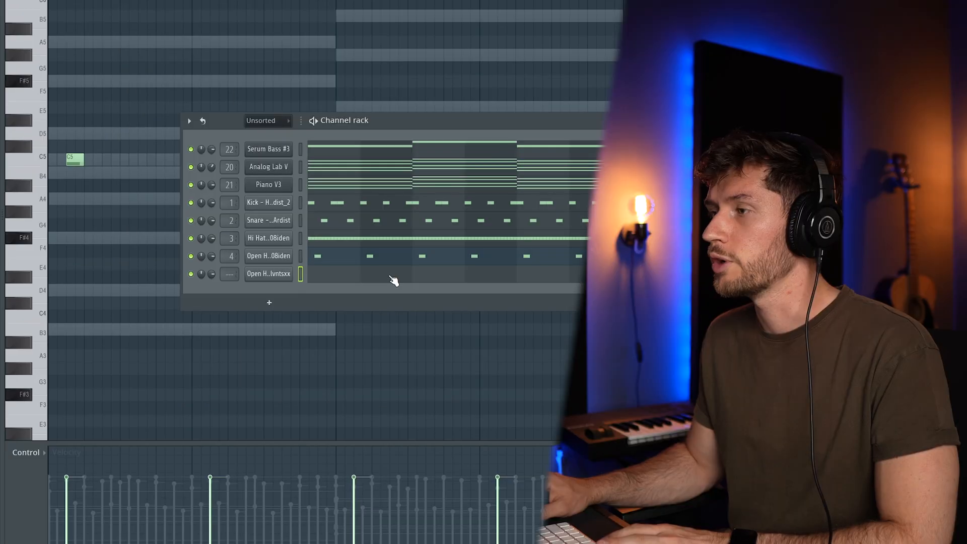
# Place a C5 hit at the end of bar 2 for the second open hat, lower its velocity, and play it back
pyautogui.press('F6')
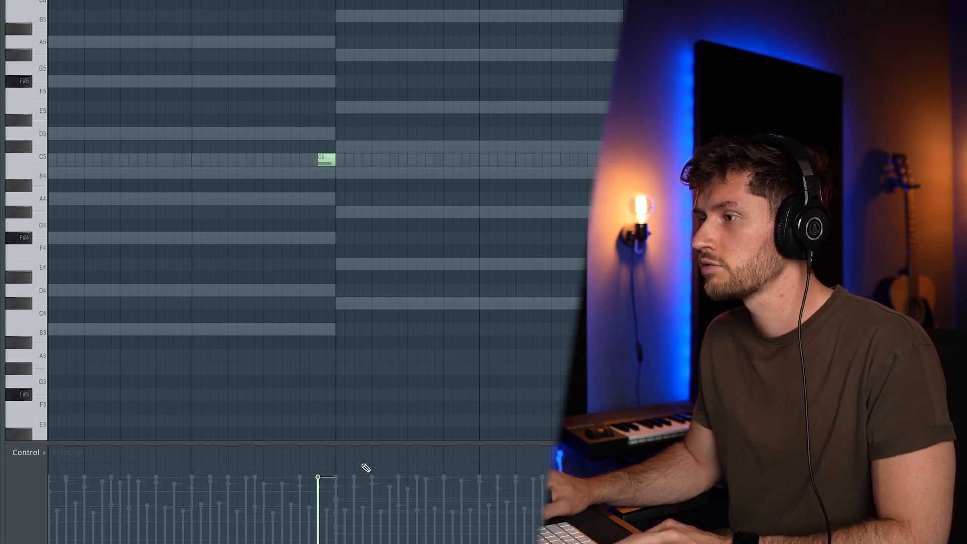
pyautogui.press('space')
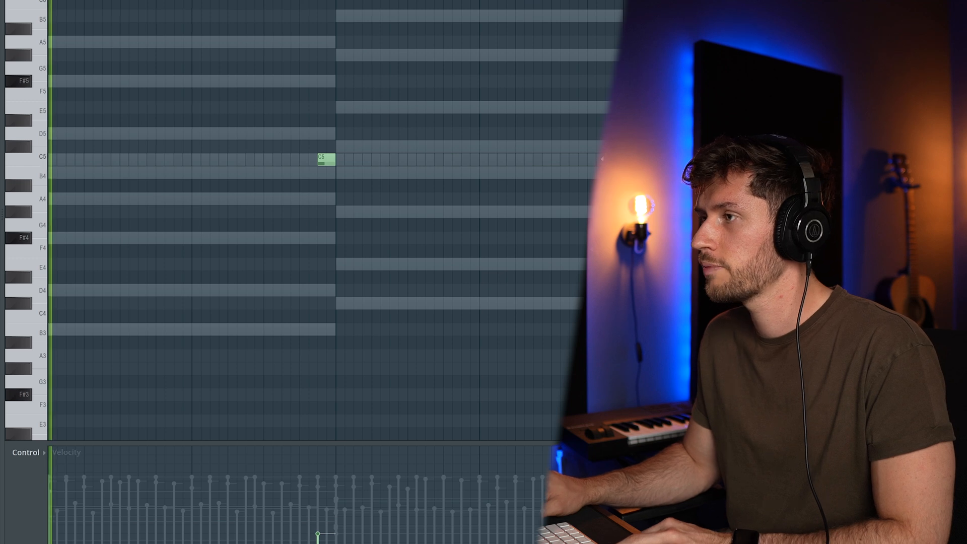
pyautogui.scroll(-2, 529, 140)
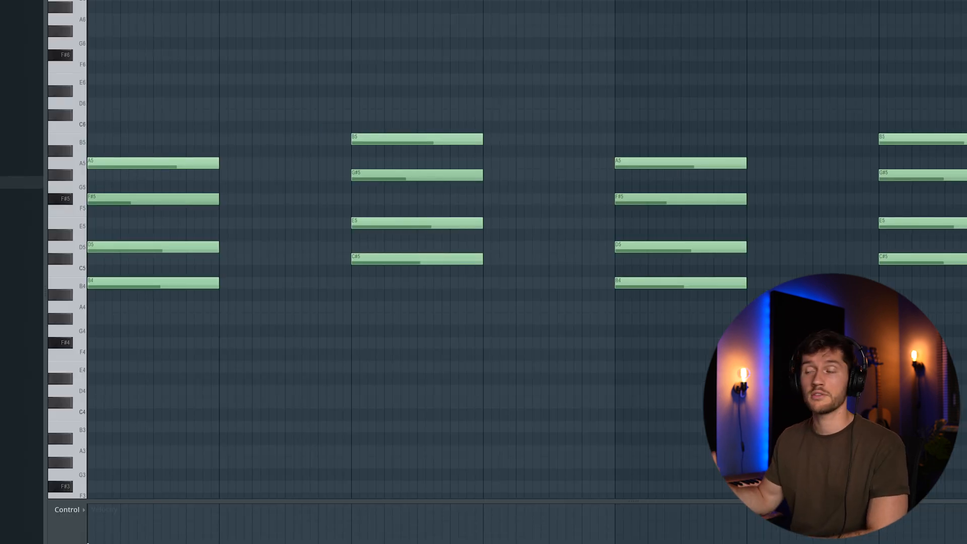
# Play the Epiano chords, and solo playlist Track 4 to listen to its reversed audio clips
pyautogui.press('space')
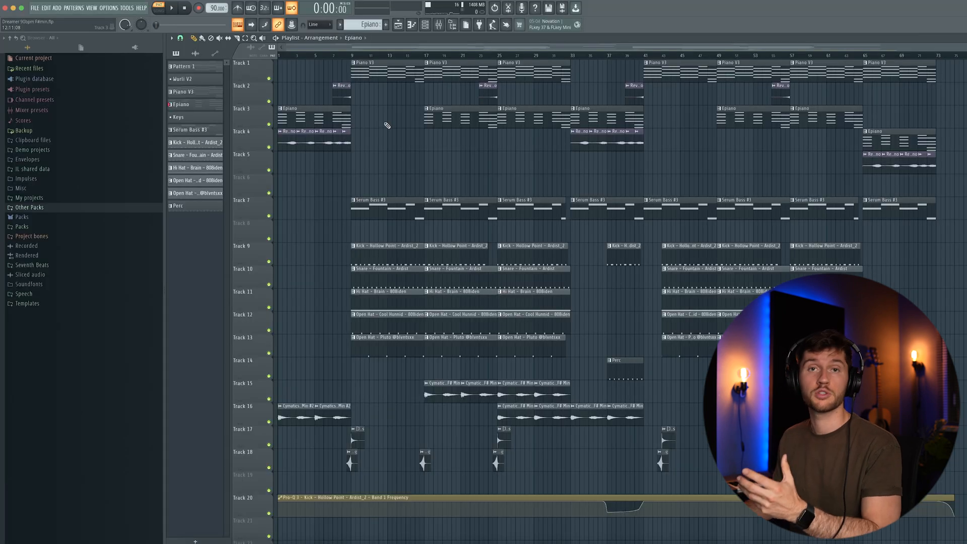
pyautogui.keyDown('ctrl'); pyautogui.click(269, 148); pyautogui.keyUp('ctrl')
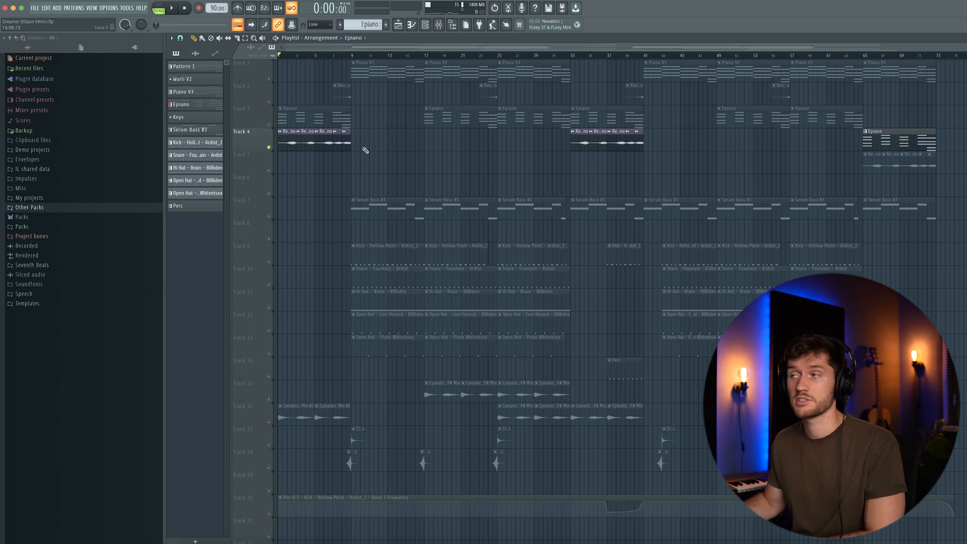
pyautogui.press('space')
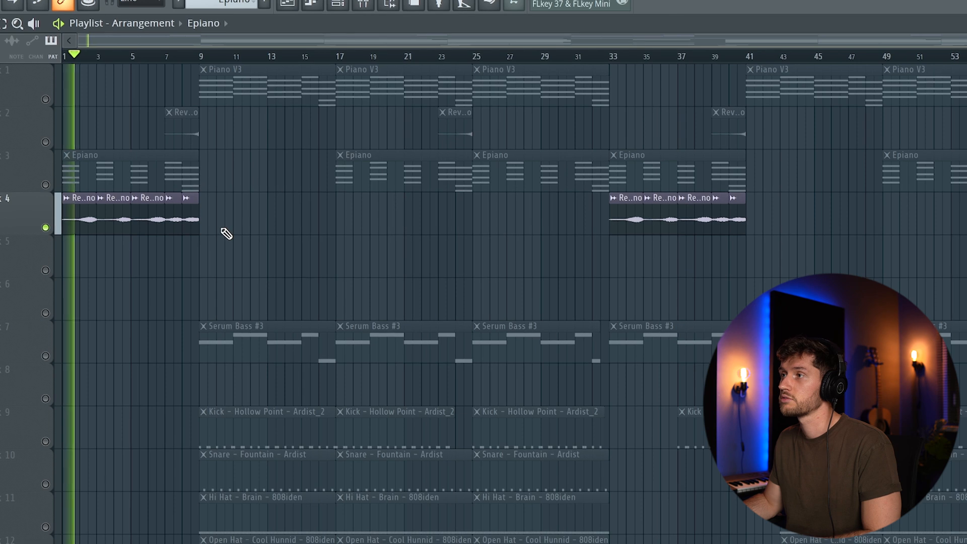
# Open the Reversed Epiano clip's sample settings to examine its precomputed effects during playback, and close them
pyautogui.doubleClick(124, 221)
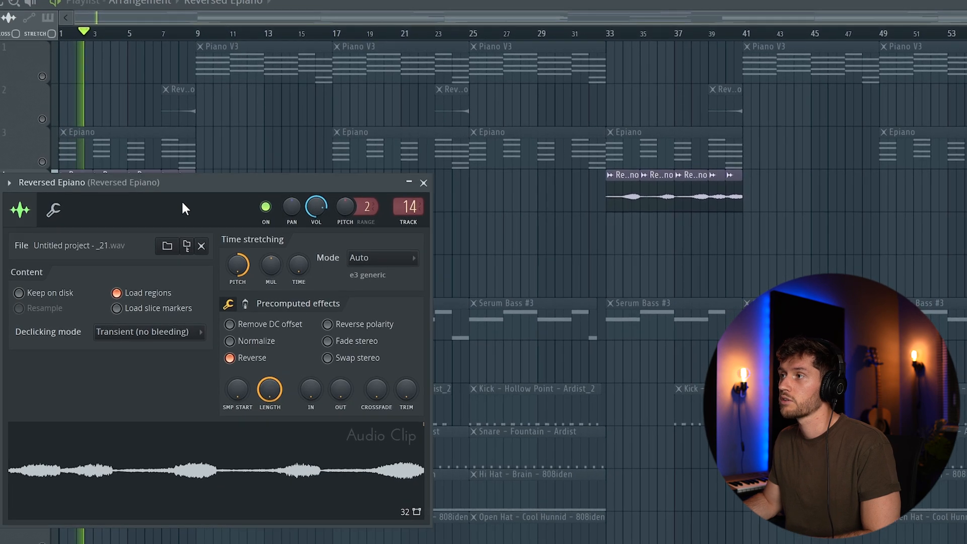
pyautogui.moveTo(182, 202); pyautogui.dragTo(237, 292)
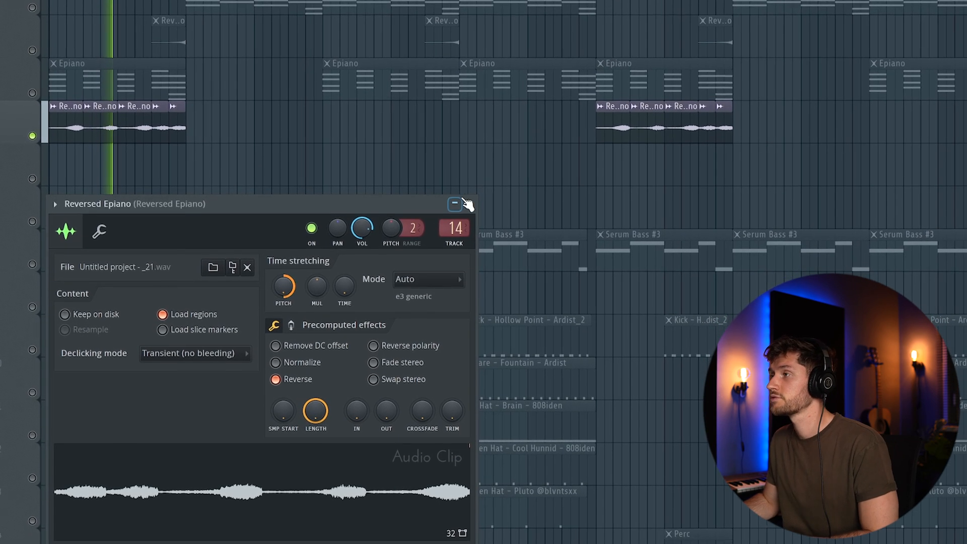
pyautogui.click(467, 204)
# Unmute the Epiano track and listen to it together with the Reversed Epiano clips
pyautogui.click(59, 99)
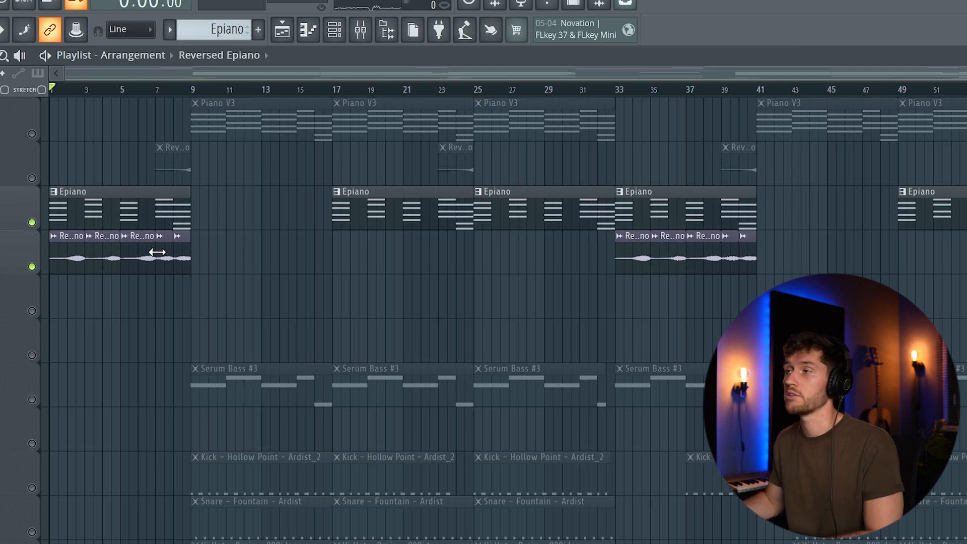
pyautogui.press('space')
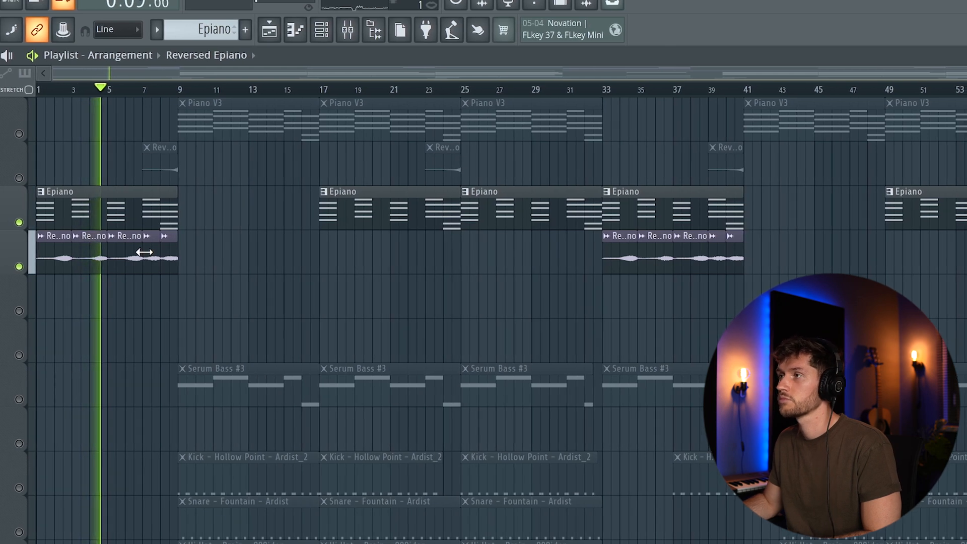
pyautogui.press('space')
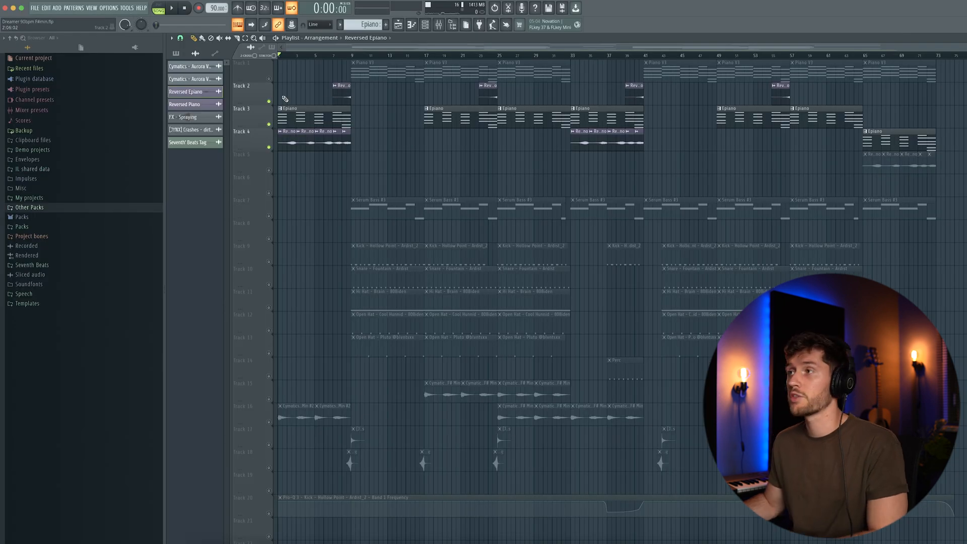
# Solo playlist Track 2 to listen from around bar 8, and examine the Reversed Piano clip's sample settings before closing them
pyautogui.rightClick(269, 101)
pyautogui.click(343, 55)
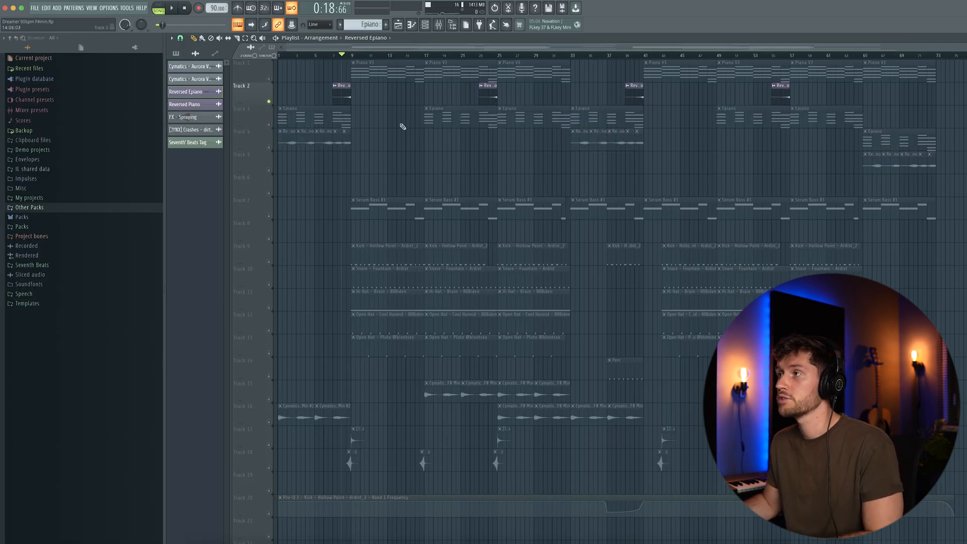
pyautogui.doubleClick(345, 93)
pyautogui.moveTo(302, 58); pyautogui.dragTo(399, 177)
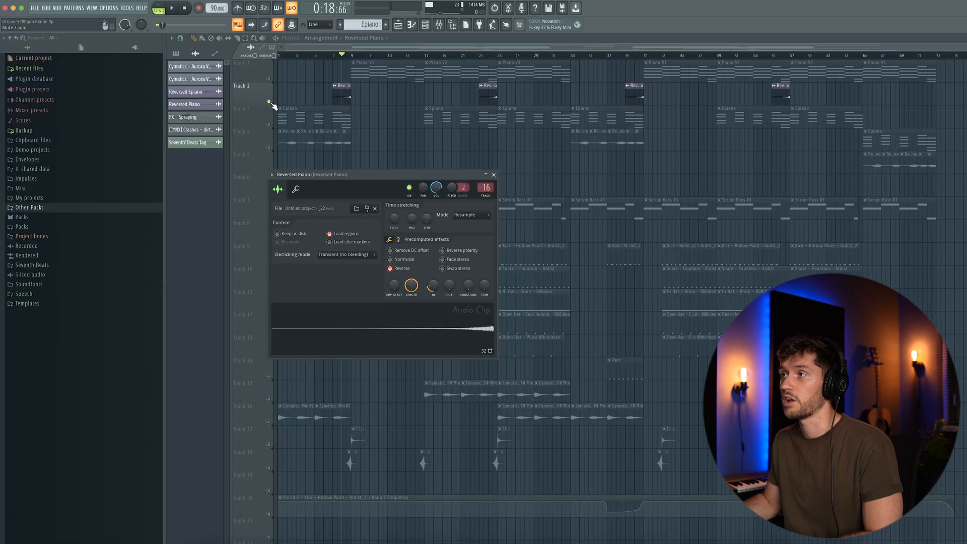
pyautogui.press('Escape')
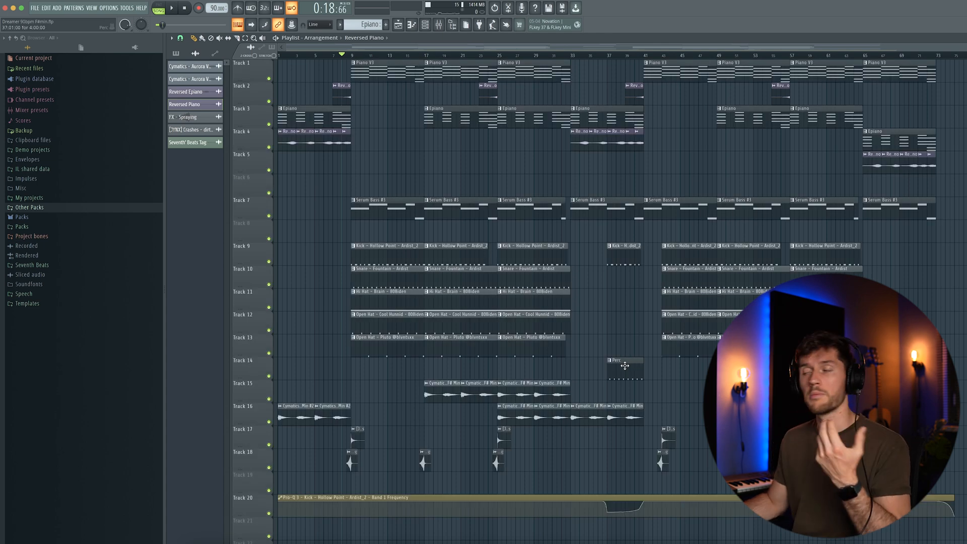
# Open the Perc pattern's notes and play them, and inspect the Fruity Reeverb 2 effect on the Perc mixer track
pyautogui.doubleClick(624, 365)
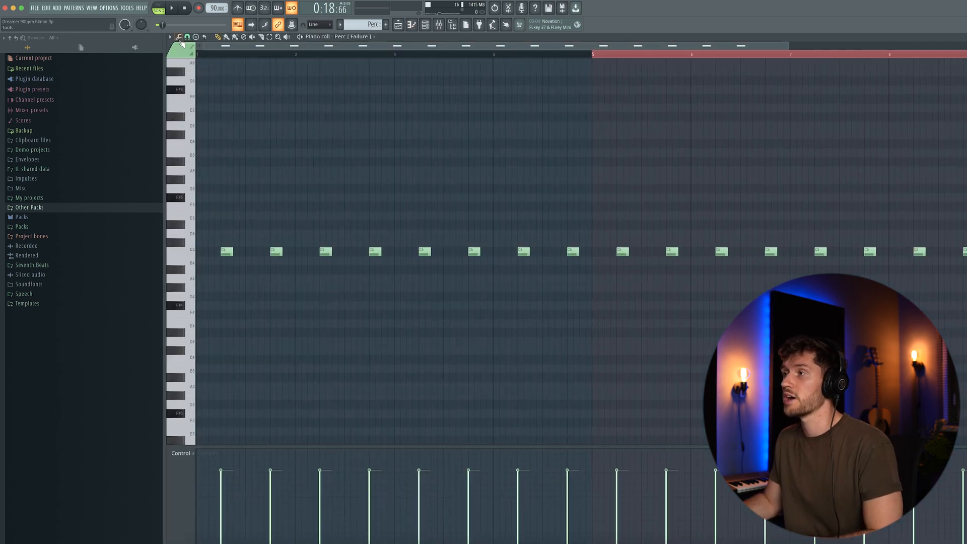
pyautogui.press('space')
pyautogui.press('F9')
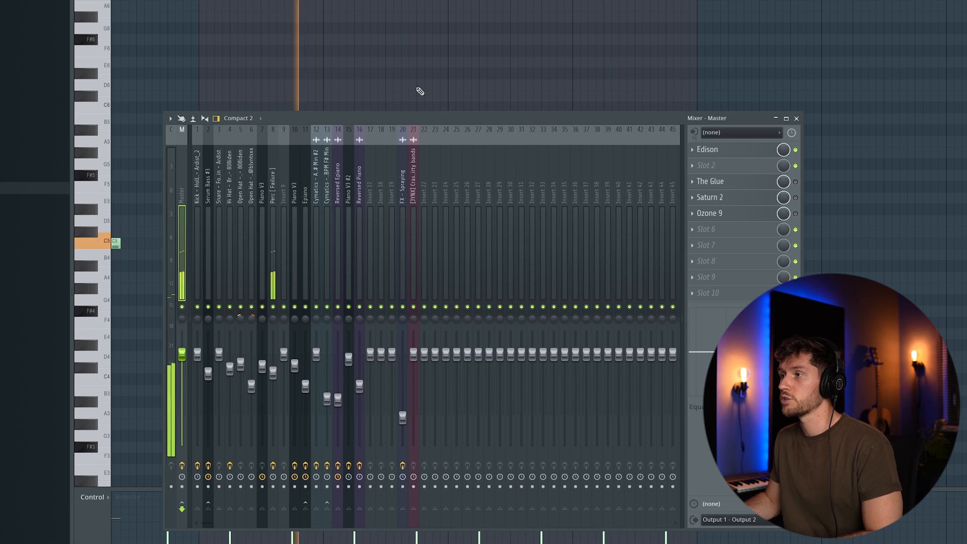
pyautogui.click(273, 186)
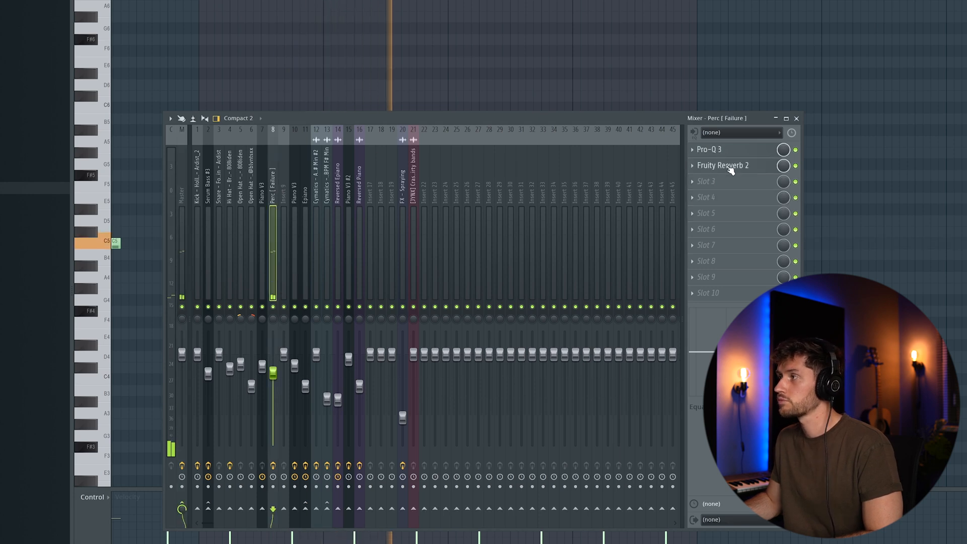
pyautogui.click(731, 171)
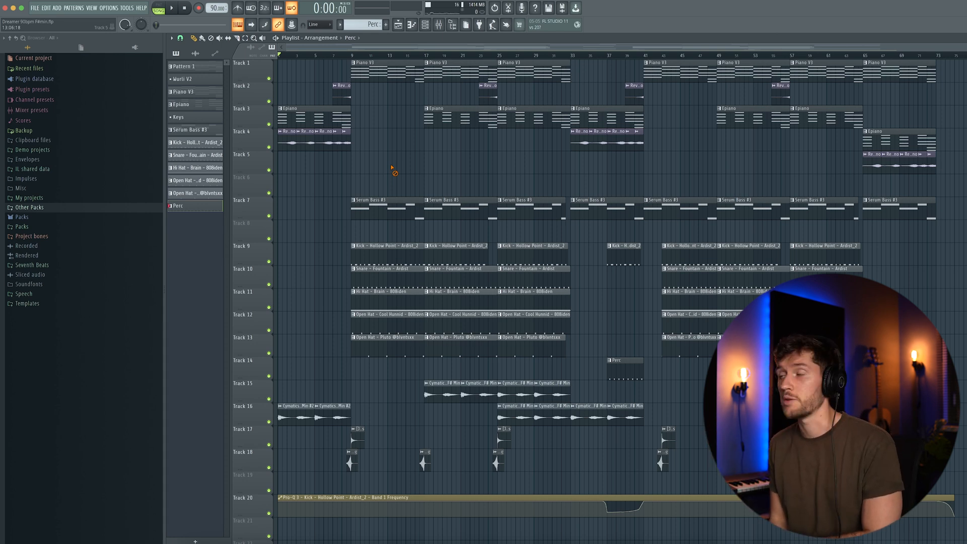
# Play the full arrangement from the start and follow it through to the later sections to review all tracks together
pyautogui.press('space')
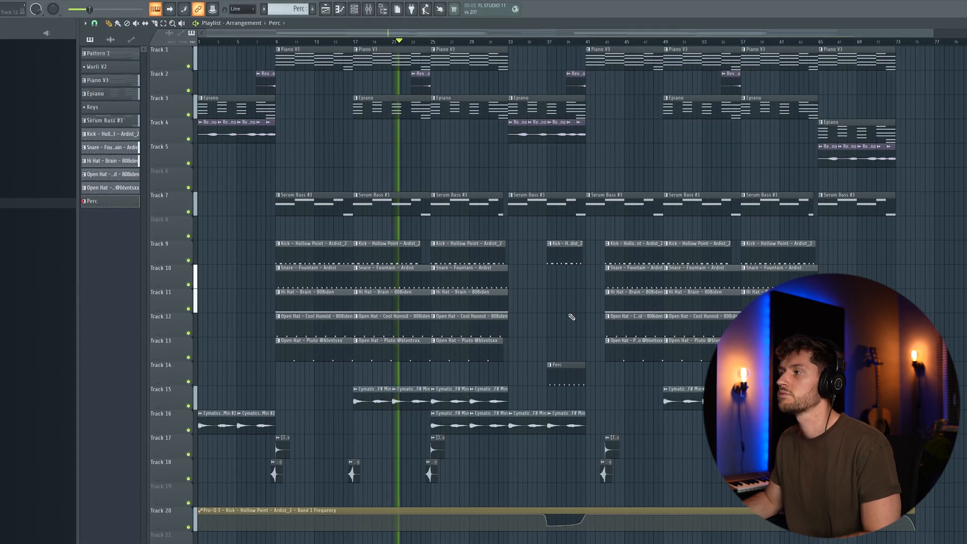
pyautogui.moveTo(311, 29); pyautogui.dragTo(364, 29)
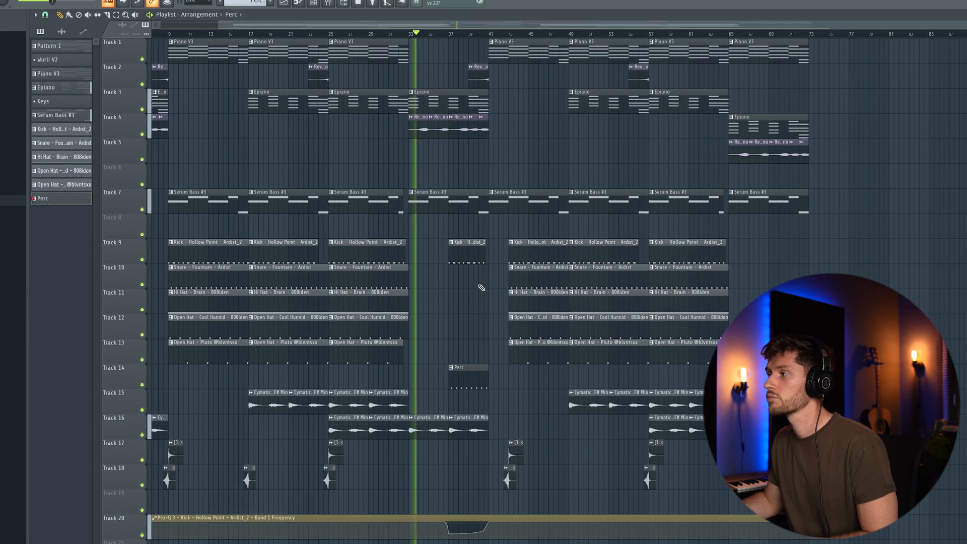
pyautogui.moveTo(423, 27); pyautogui.dragTo(541, 32)
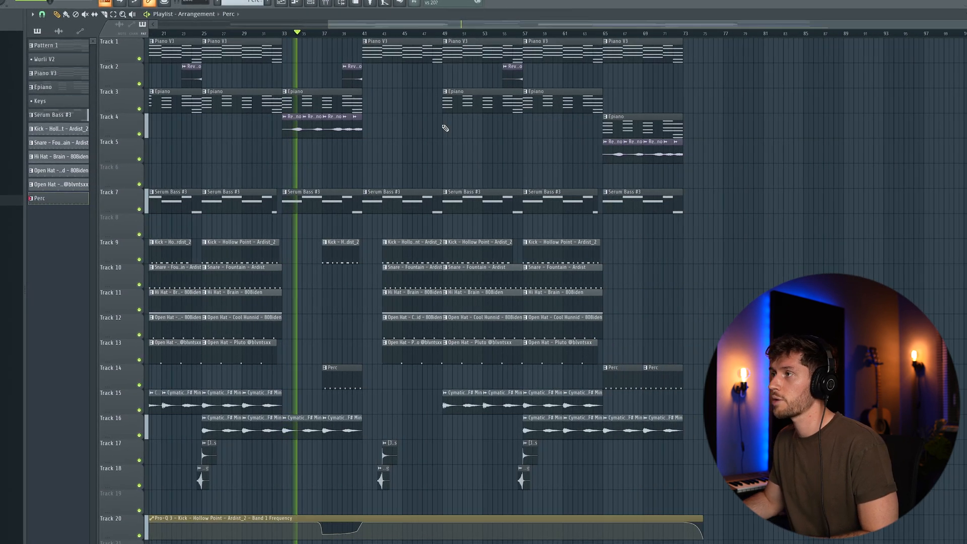